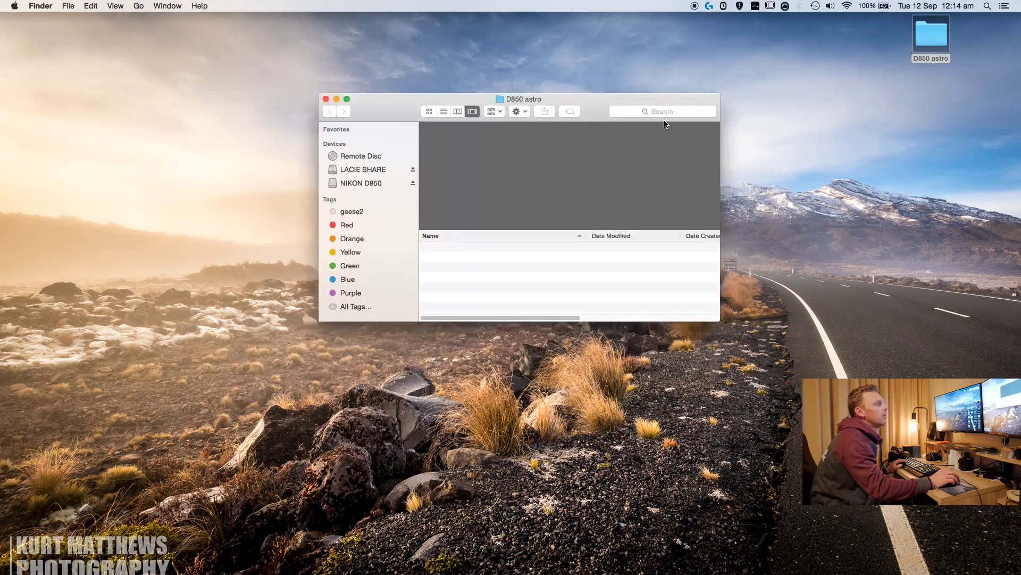
Add two new folders, 'from camera' and 'converted', inside D850 astro
right_click(445, 268)
left_click(450, 274)
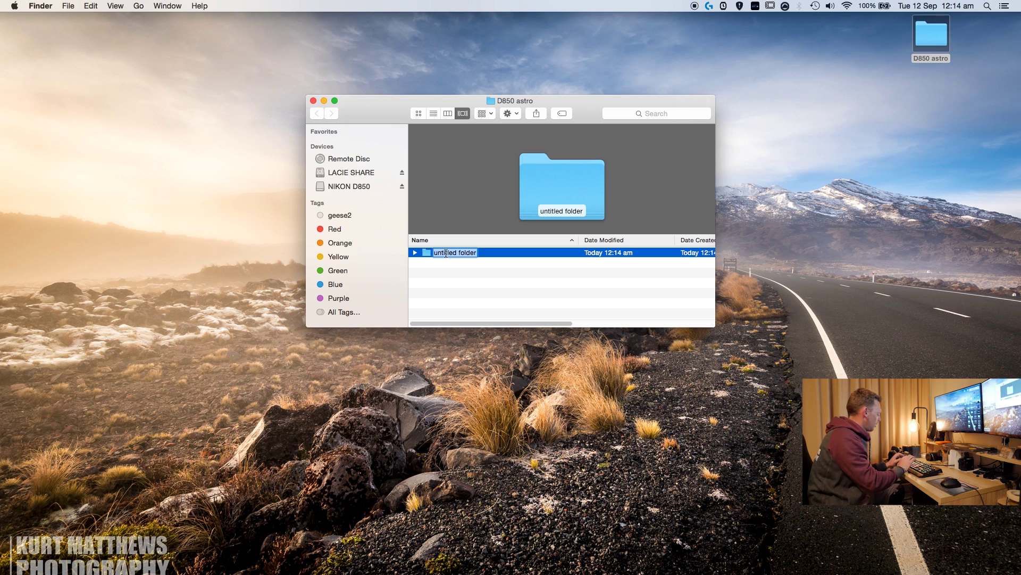
type("from")
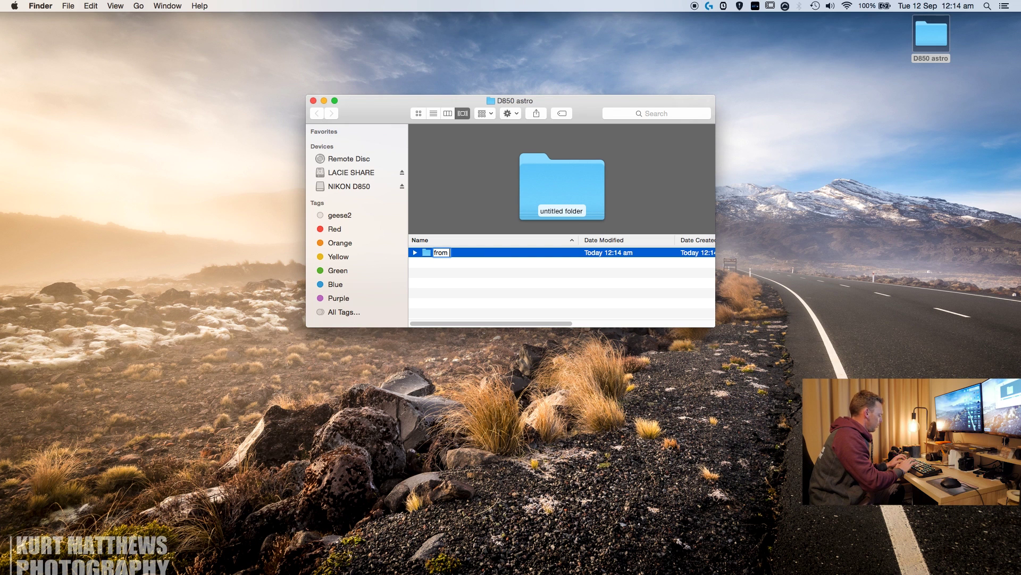
type(" cam")
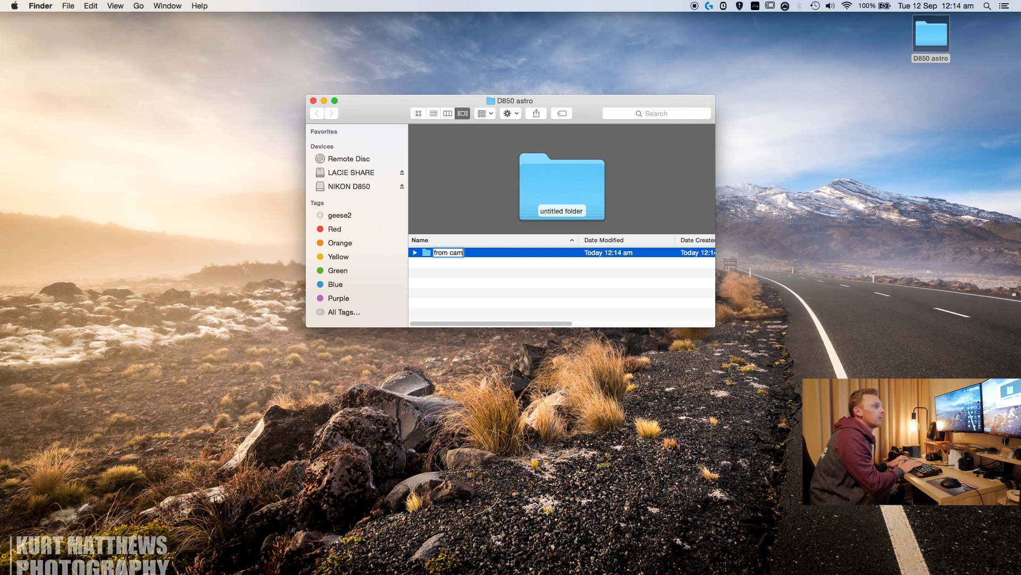
type("era")
key("Return")
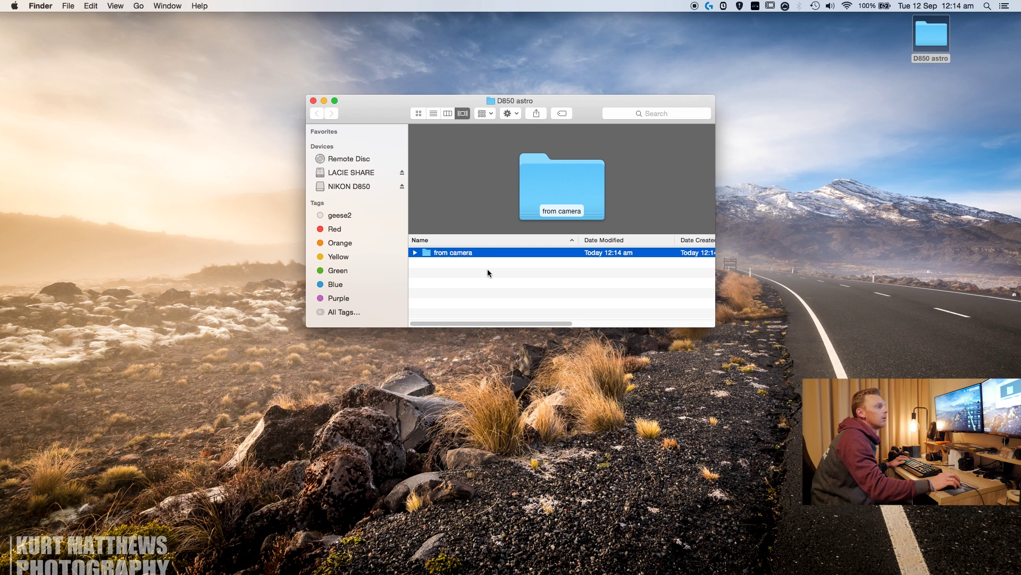
right_click(488, 269)
left_click(499, 275)
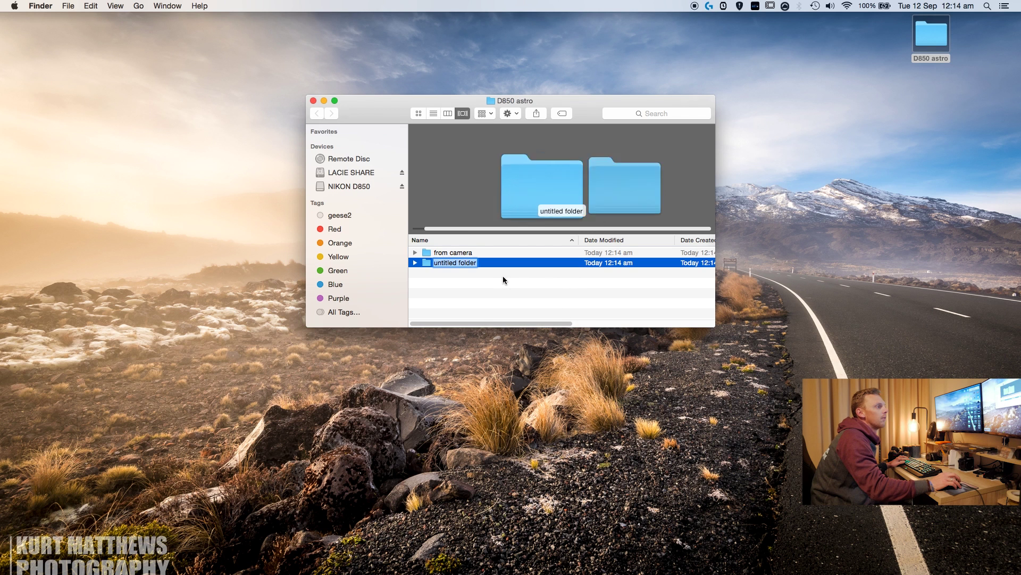
type("con")
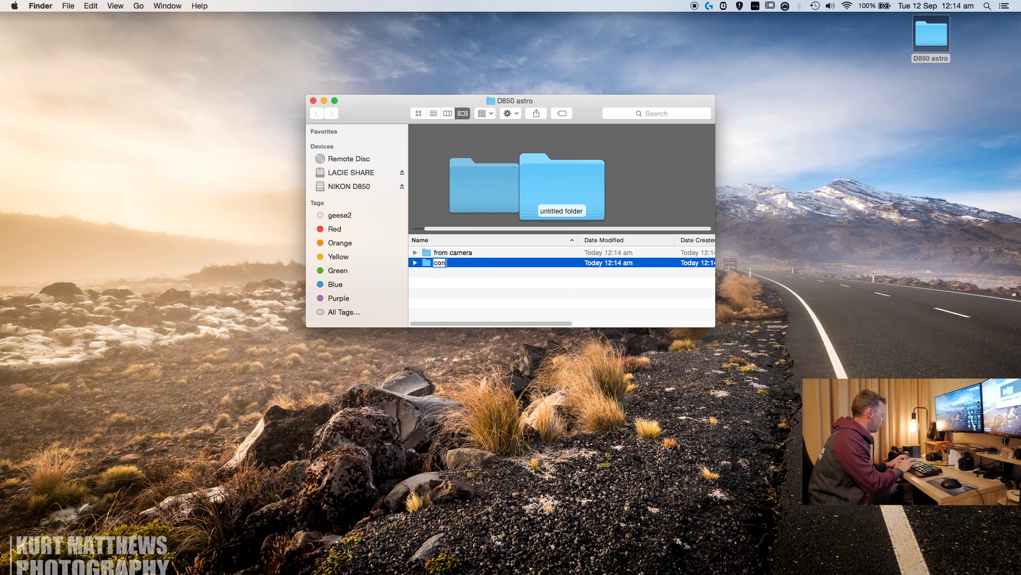
type("verted")
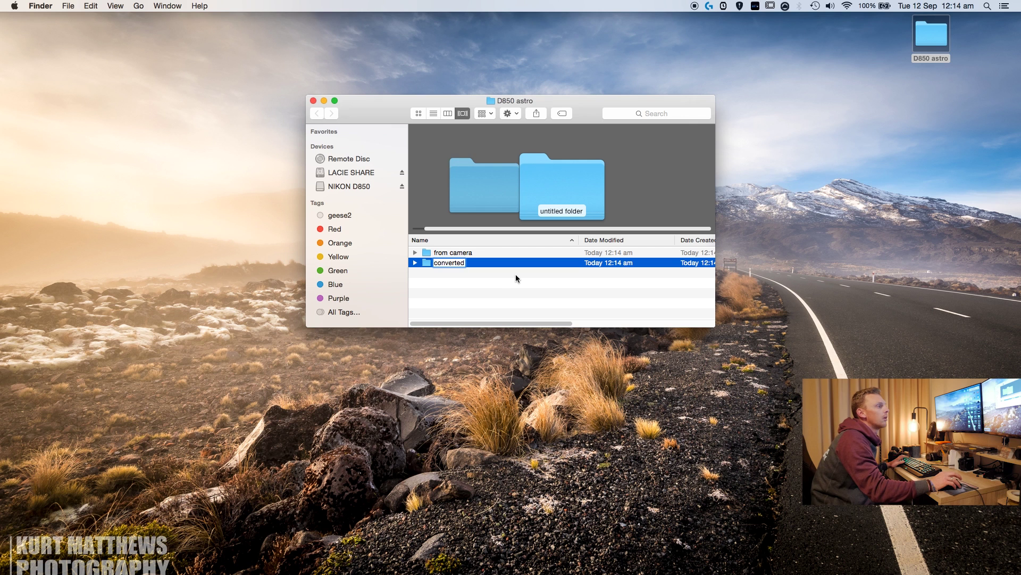
key("Return")
left_click(473, 274)
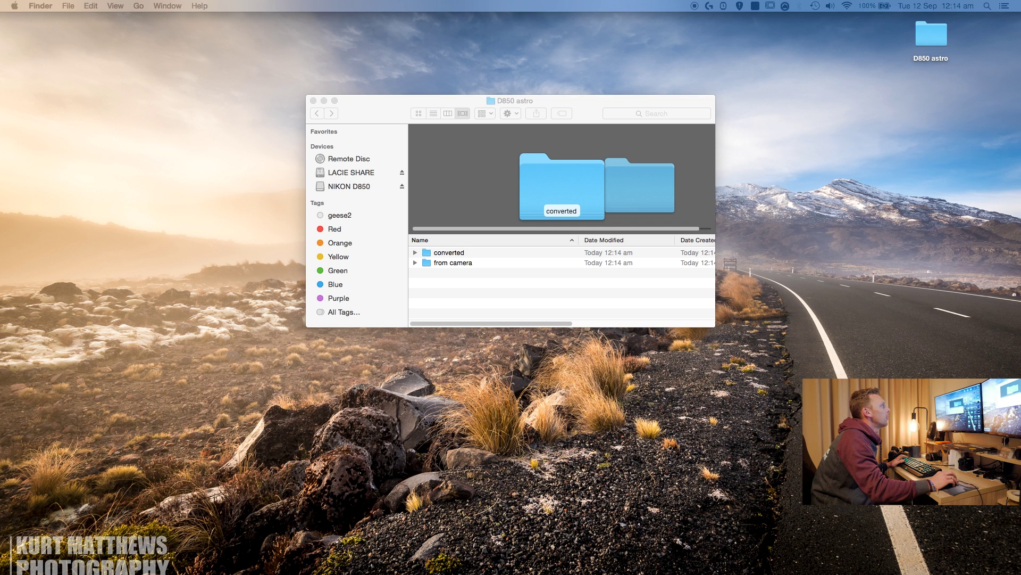
Open the camera's DCIM > 101ND850 folder alongside the 'from camera' folder window
left_click(171, 181)
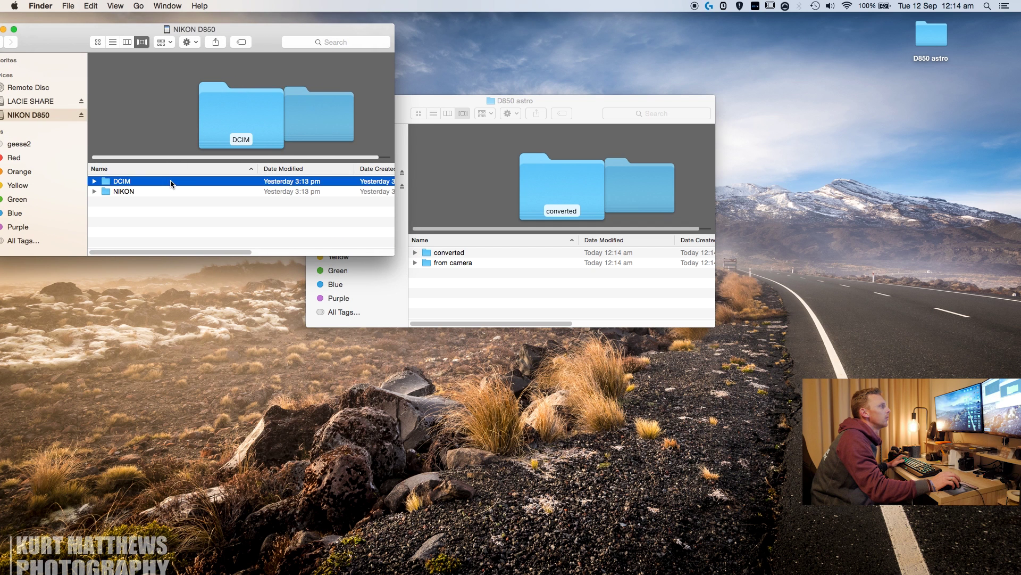
double_click(164, 182)
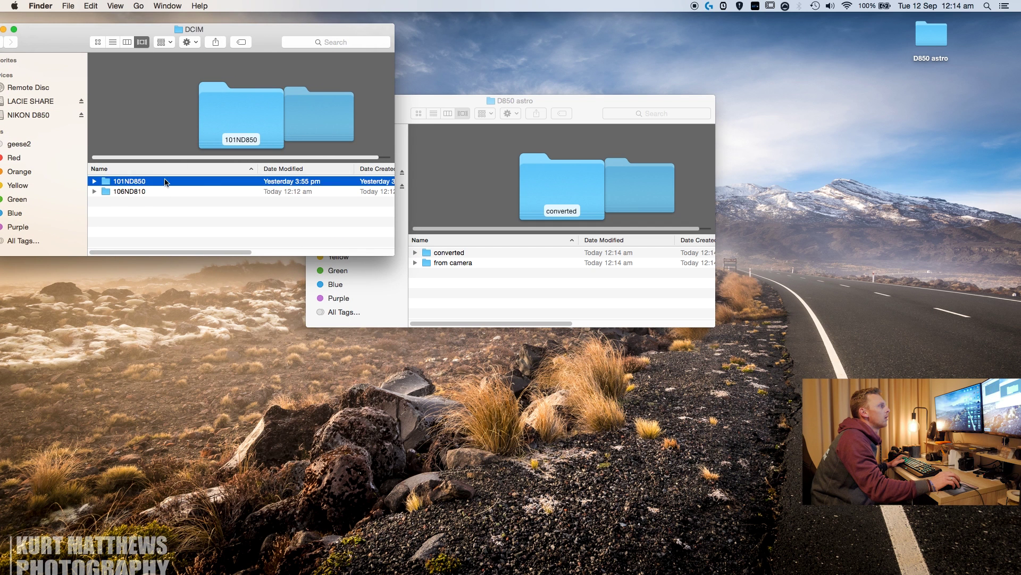
scroll(160, 194, "down", 5)
left_click(160, 194)
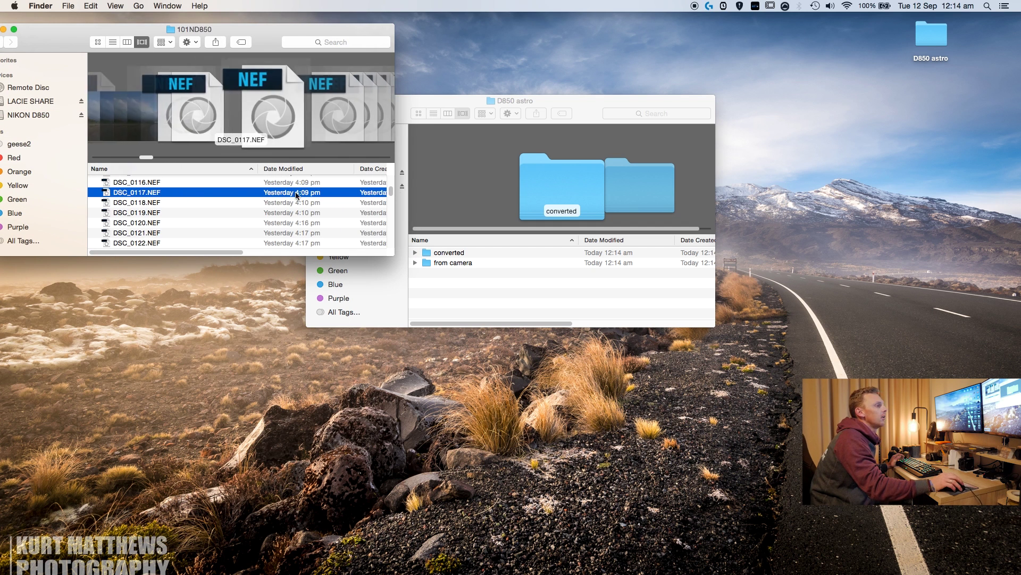
double_click(449, 253)
left_click_drag(439, 98, 580, 93)
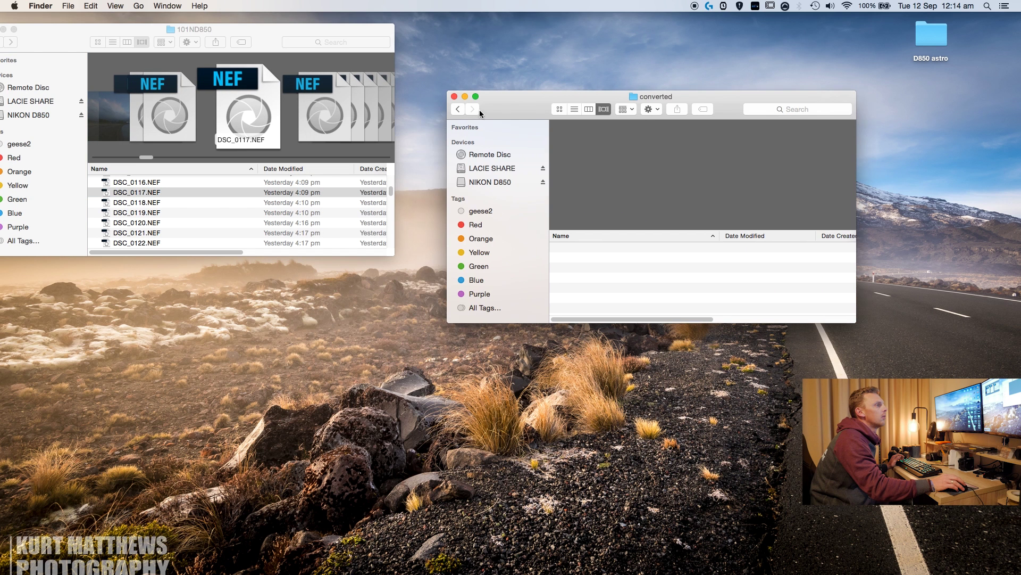
left_click(458, 109)
double_click(591, 260)
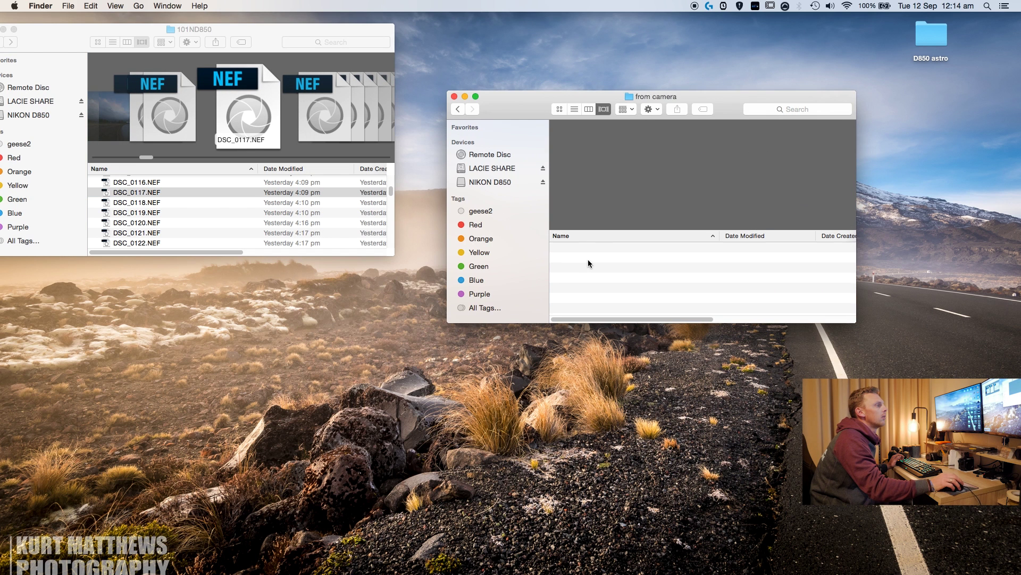
Copy all NEF files through DSC_0177 into 'from camera', then close the 101ND850 window
left_click(244, 218)
key("super+a")
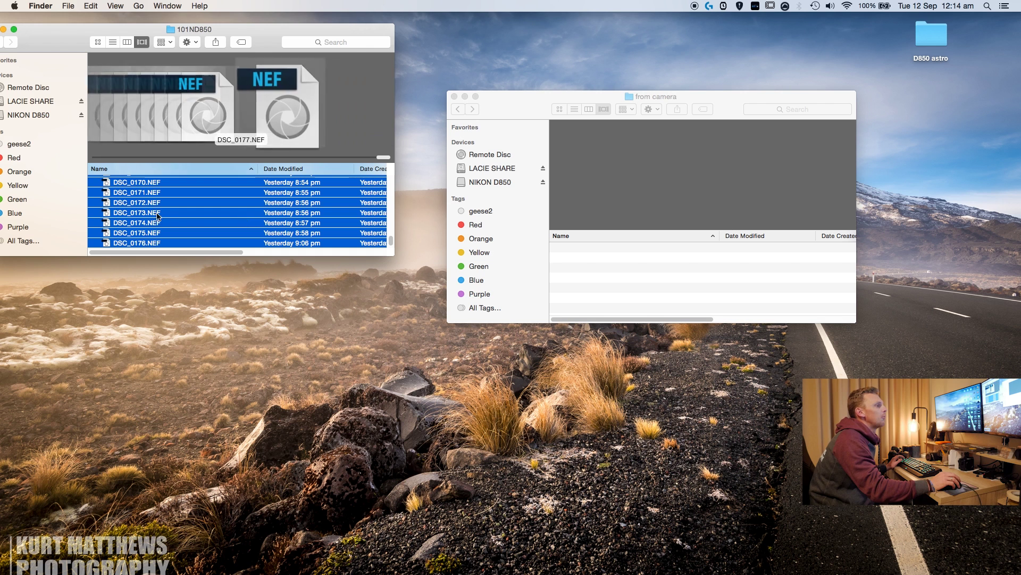
left_click_drag(151, 199, 612, 265)
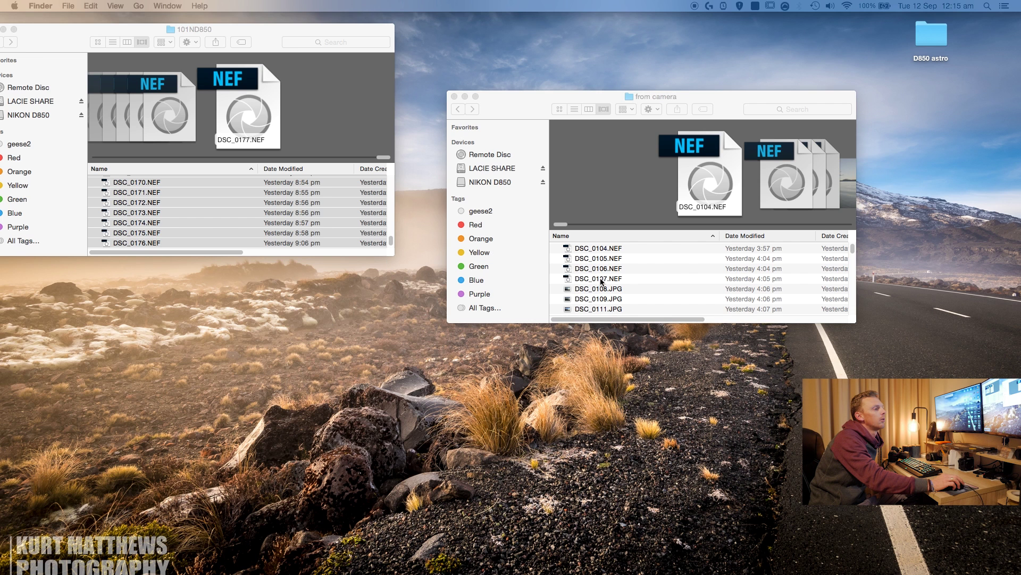
scroll(609, 283, "down", 15)
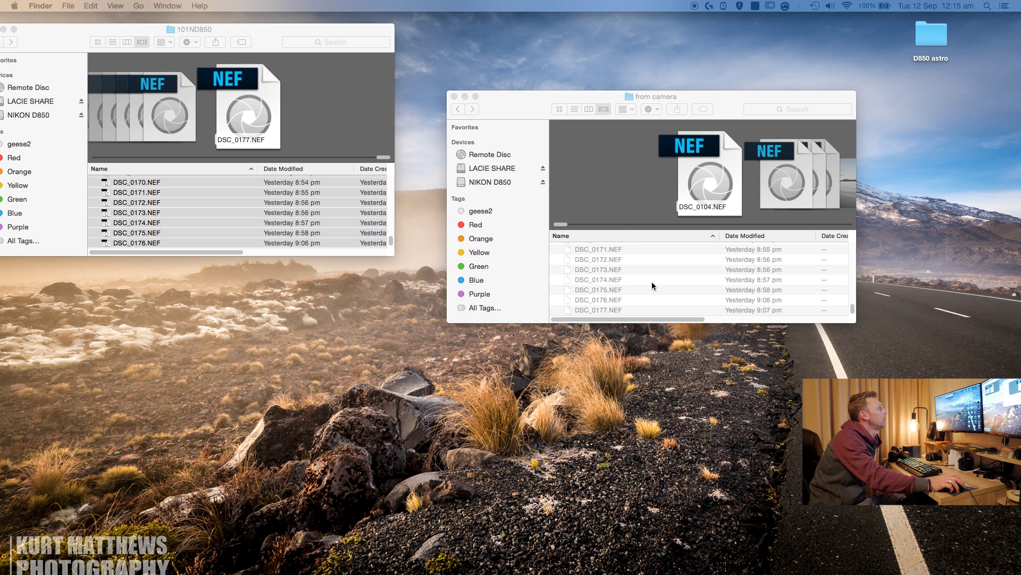
scroll(644, 278, "up", 6)
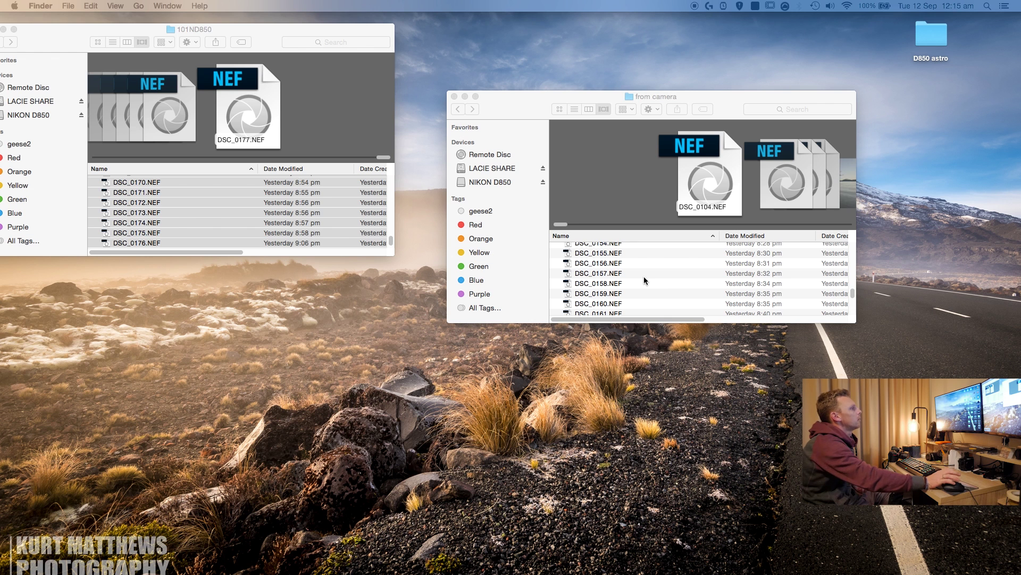
left_click_drag(64, 41, 202, 102)
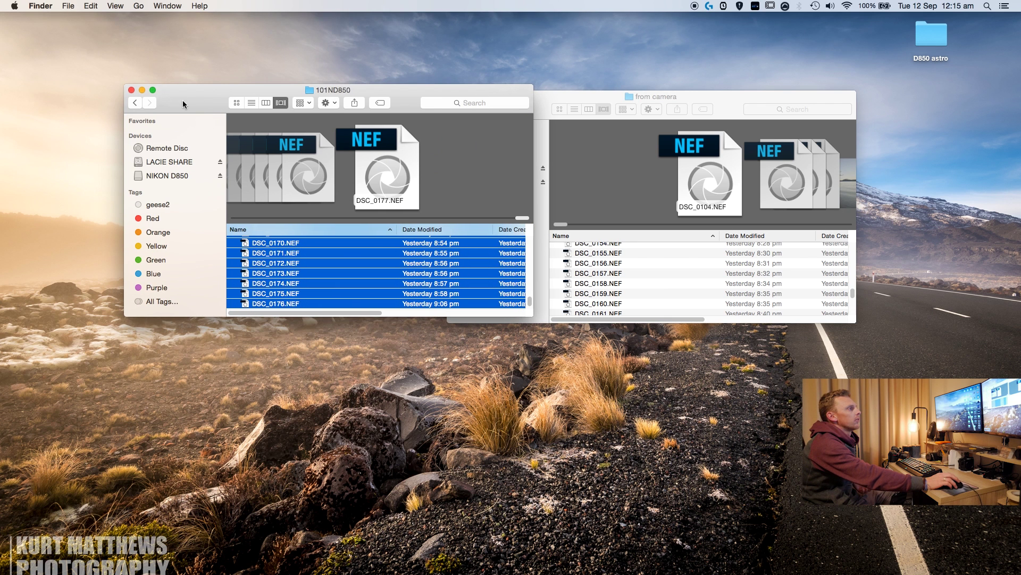
left_click(131, 91)
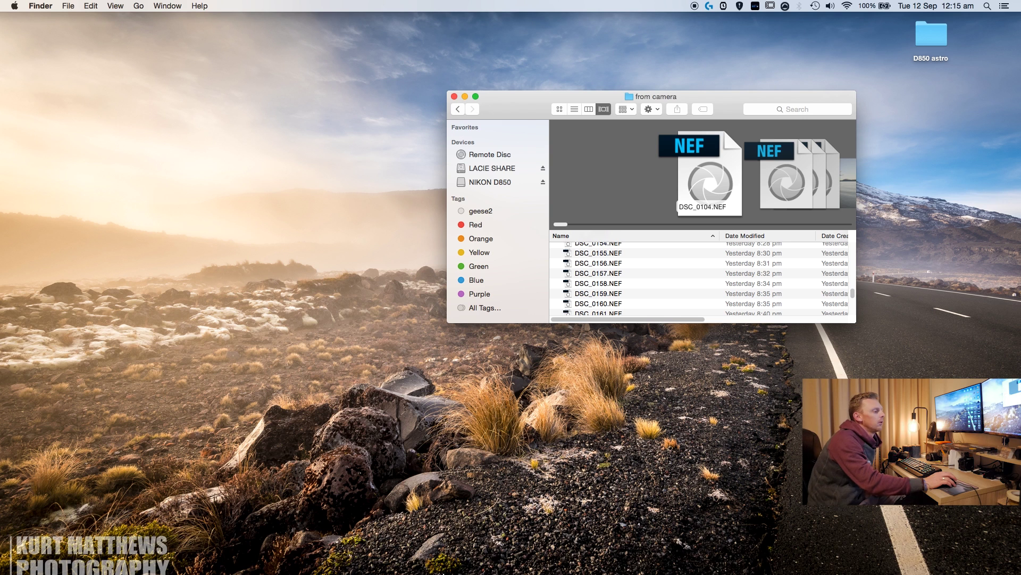
Scroll through Adobe's DNG Converter and Camera Raw 4.4.1 download page, then close Chrome
mouse_move(431, 556)
left_click(249, 552)
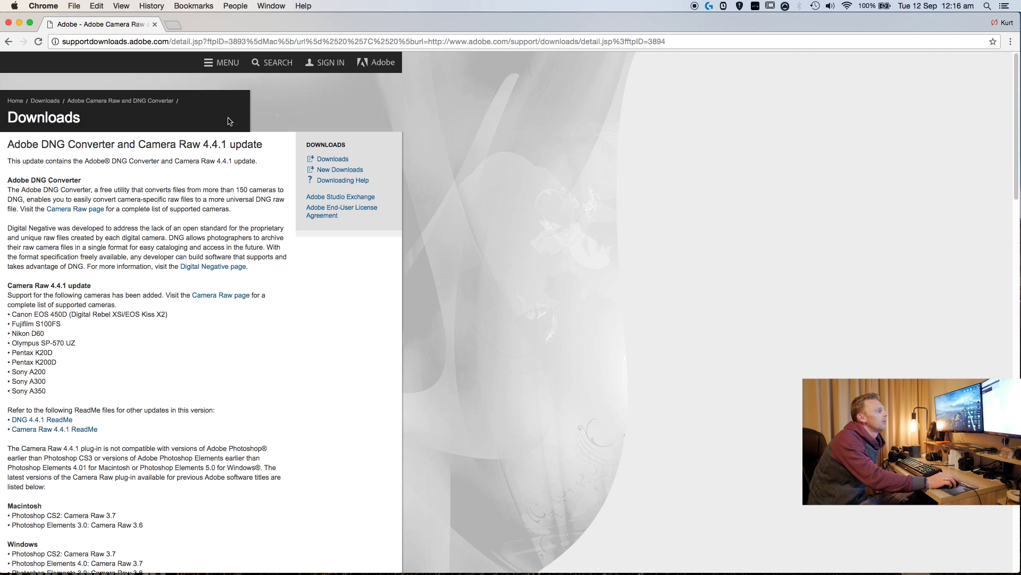
scroll(68, 177, "down", 3)
scroll(68, 177, "down", 10)
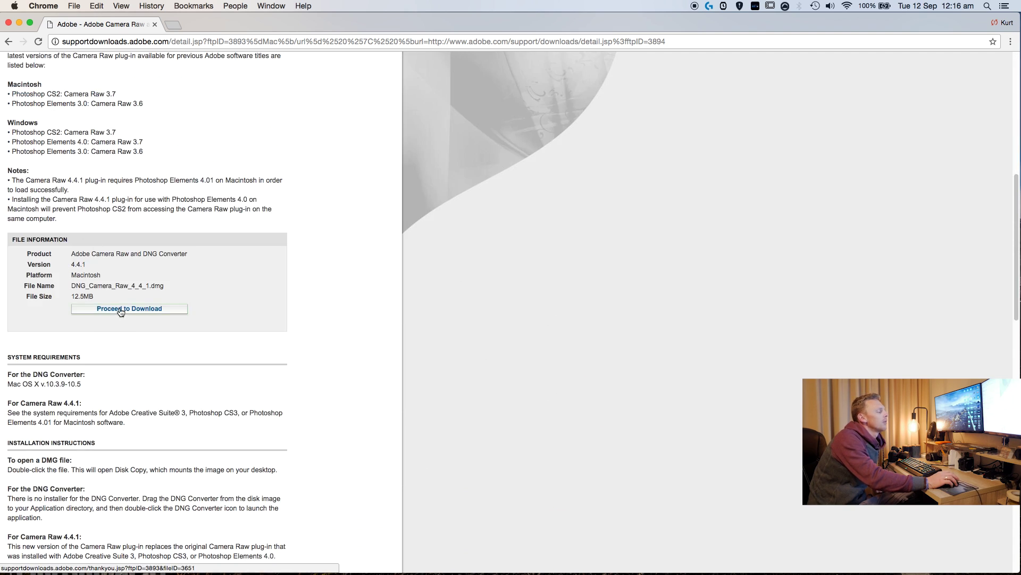
left_click(7, 24)
Launch Adobe DNG Converter through a Spotlight search for 'dng'
left_click(989, 7)
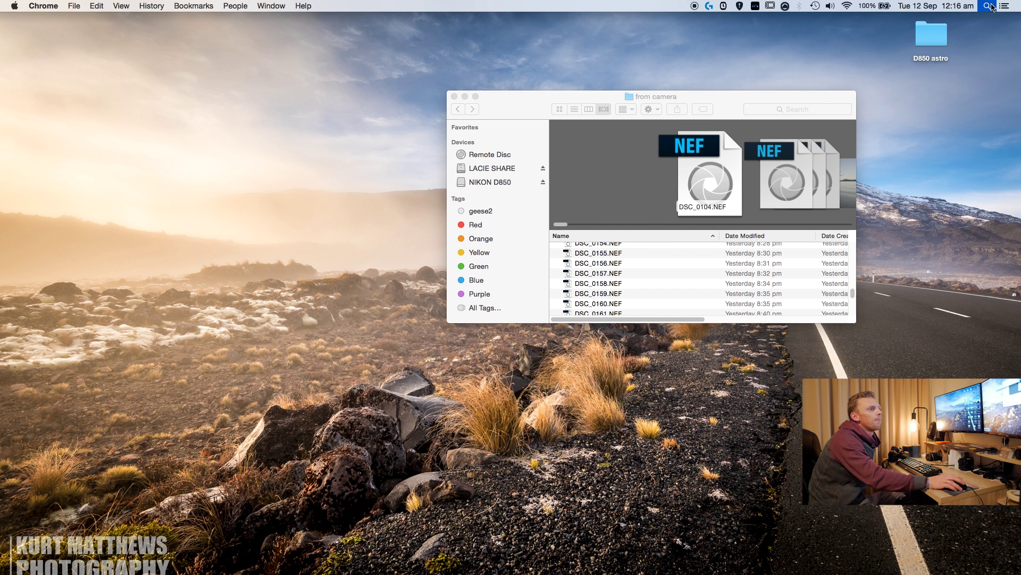
type("dn")
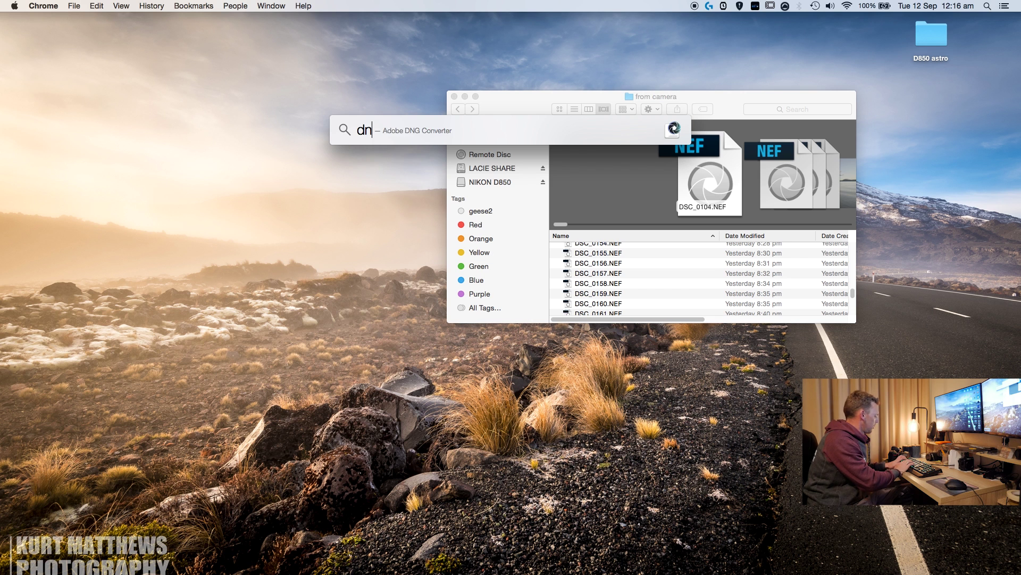
type("g")
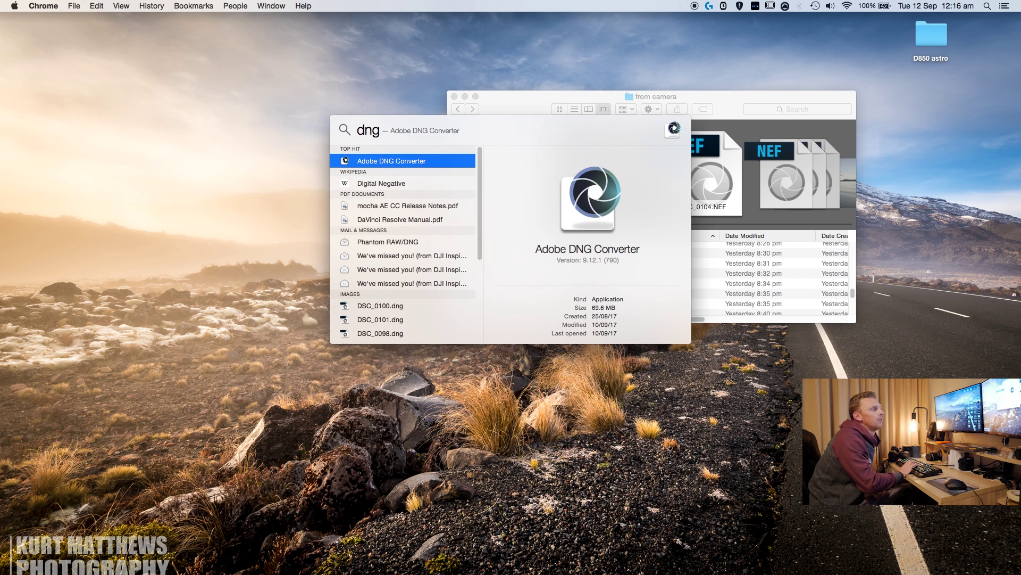
key("Return")
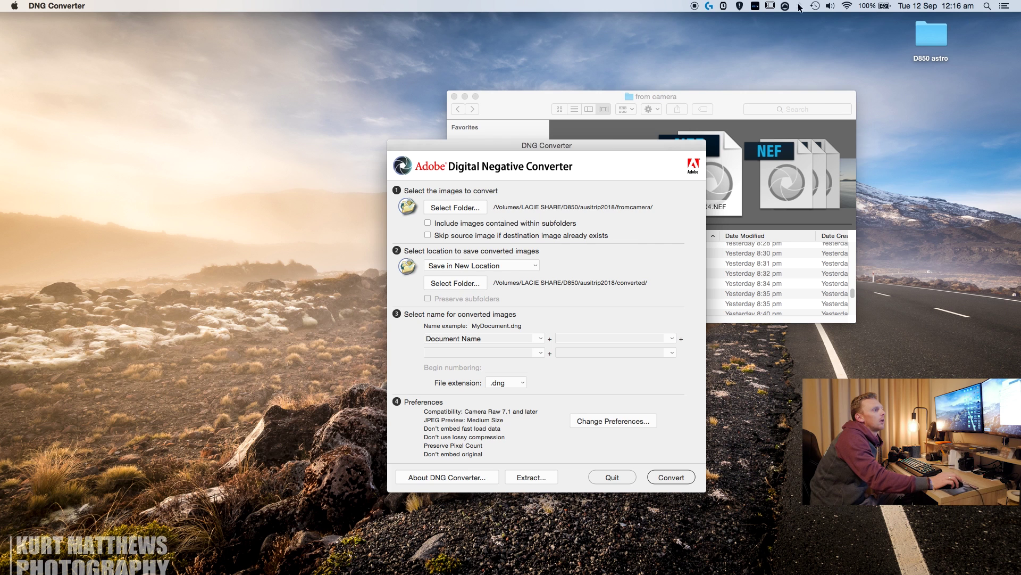
left_click_drag(616, 145, 410, 91)
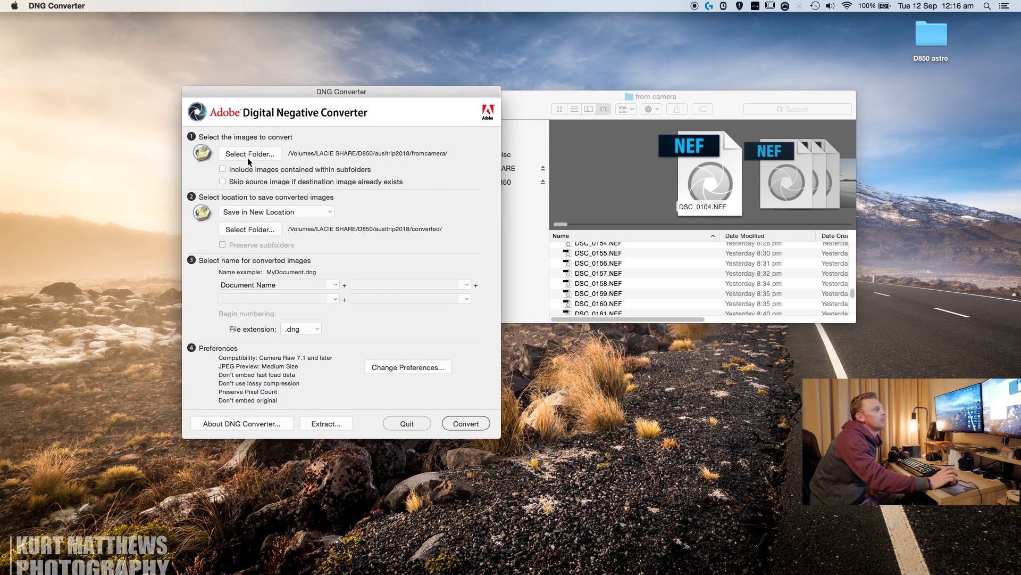
Set the source images folder to Macintosh HD > Users > Desktop > D850 astro > from camera
left_click(248, 156)
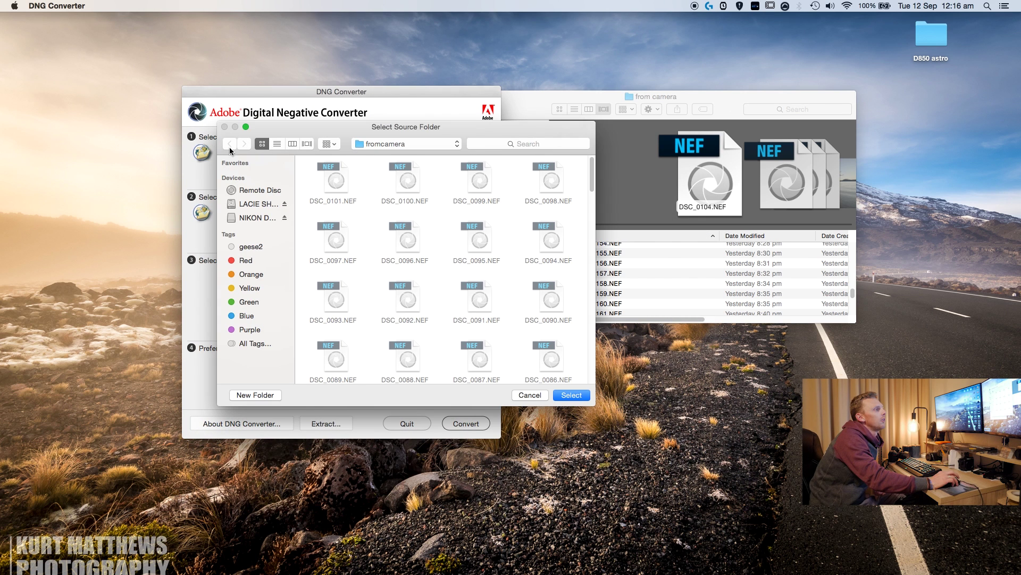
left_click(410, 144)
left_click(390, 175)
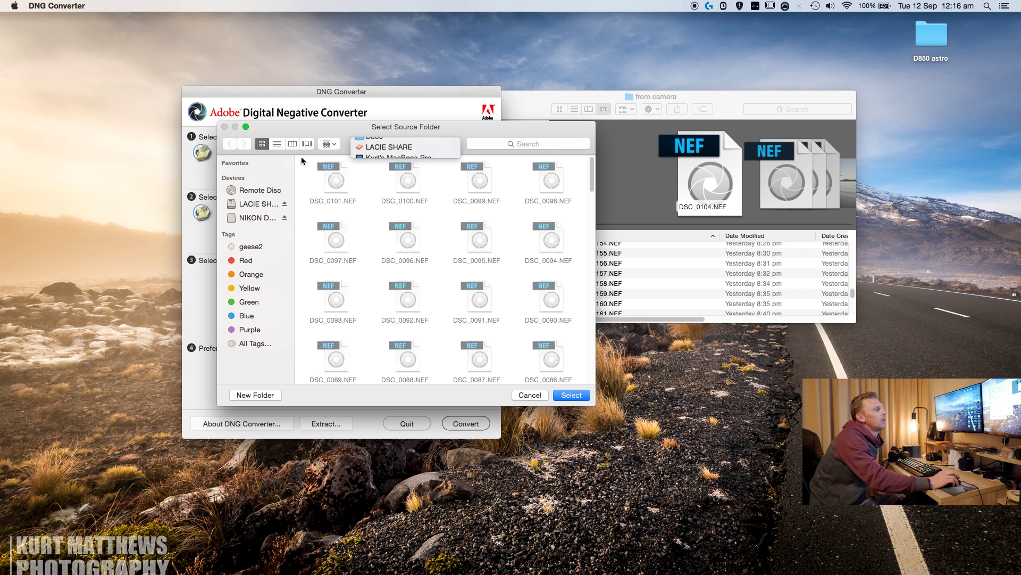
left_click(360, 151)
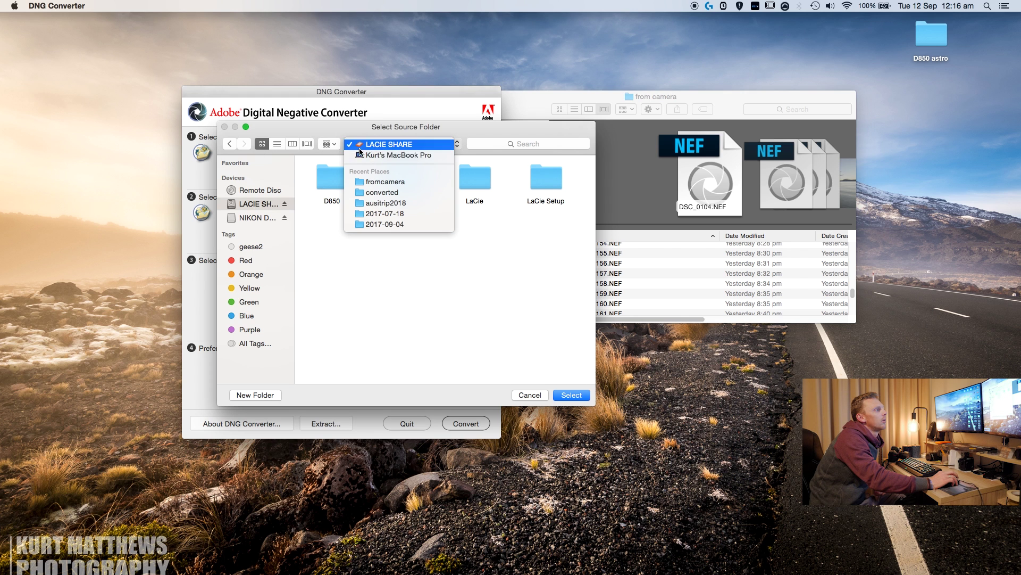
left_click(228, 148)
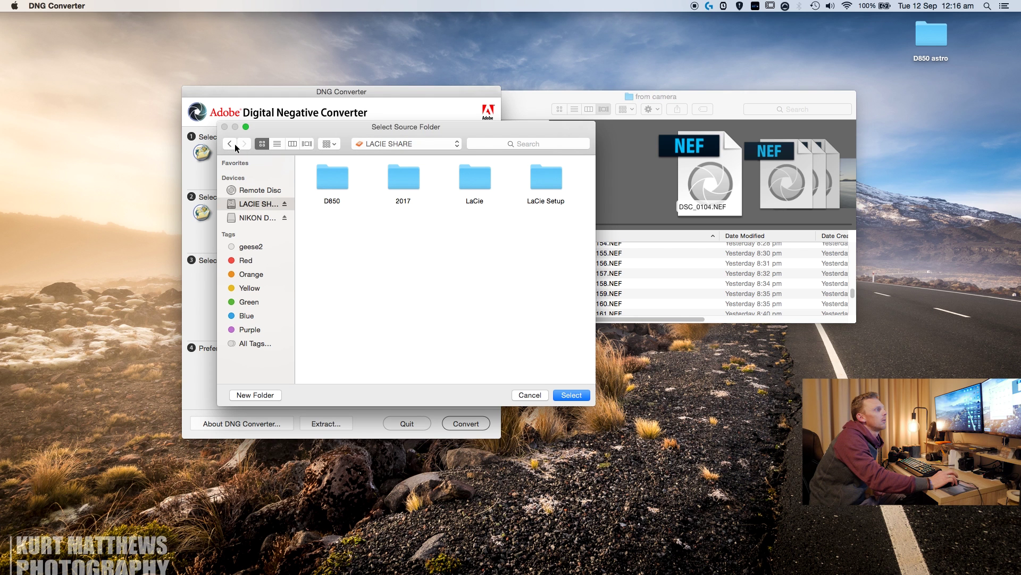
left_click(235, 144)
left_click(373, 144)
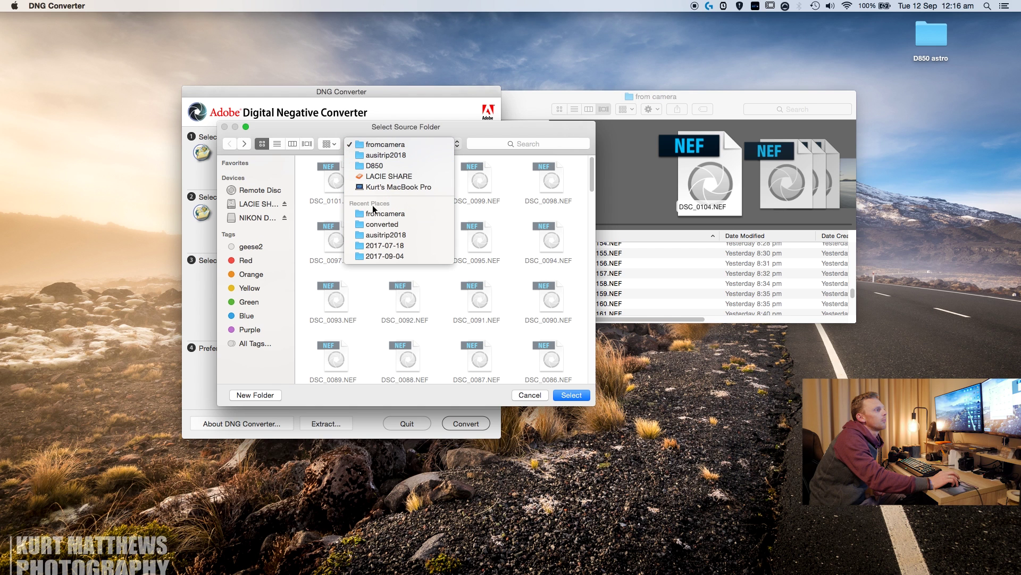
left_click(382, 188)
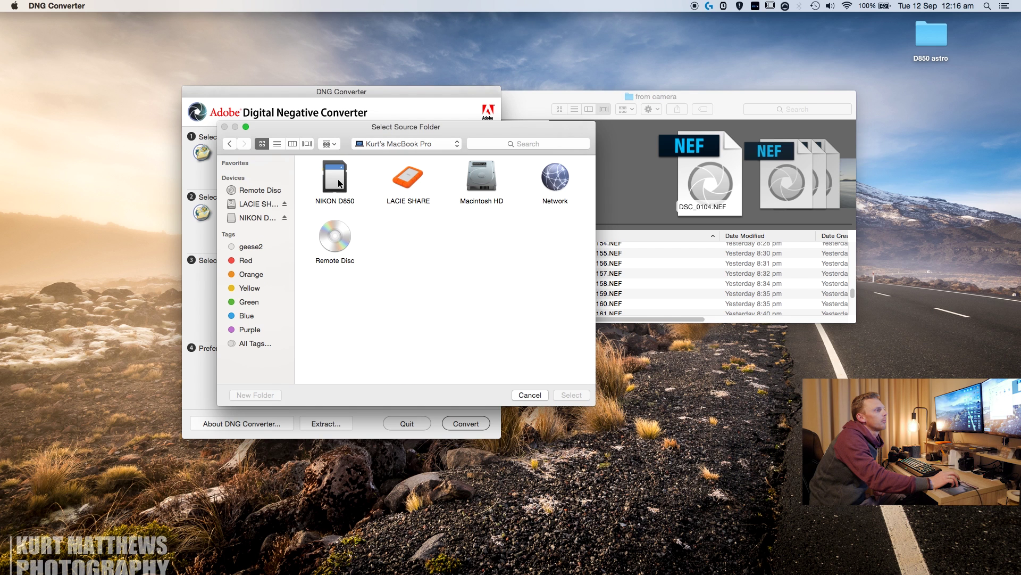
double_click(479, 180)
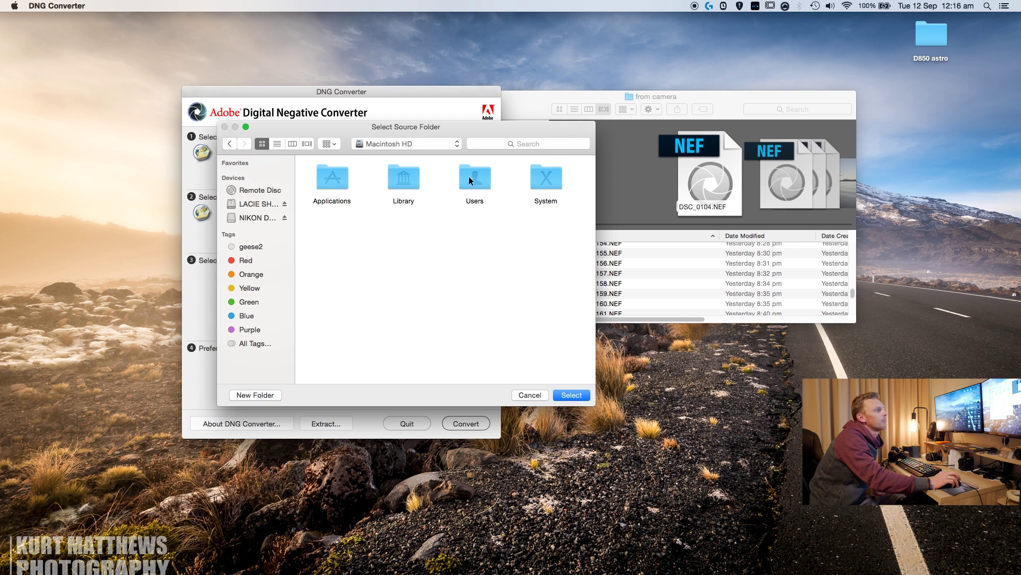
double_click(471, 178)
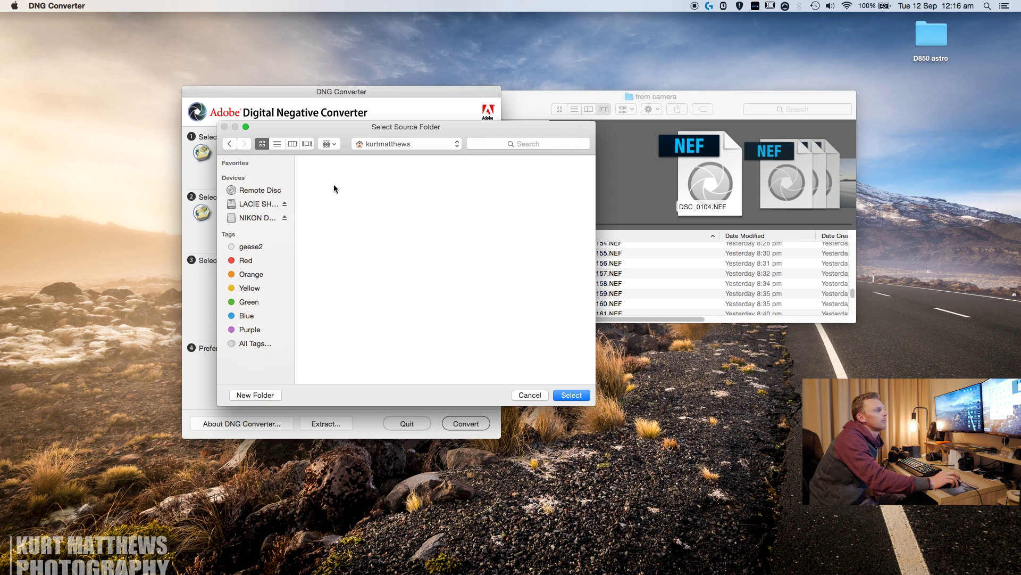
scroll(390, 204, "down", 10)
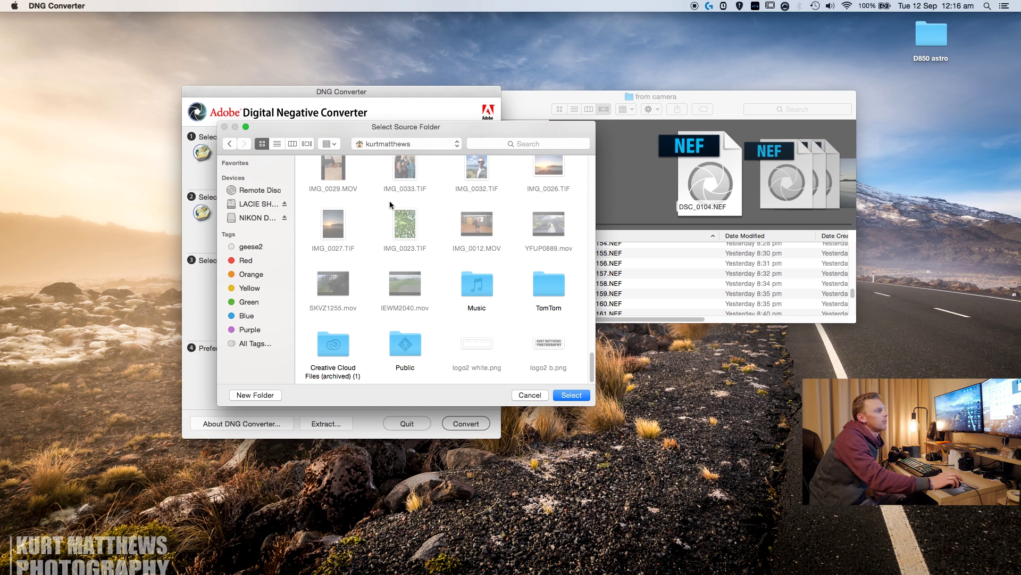
scroll(390, 204, "up", 10)
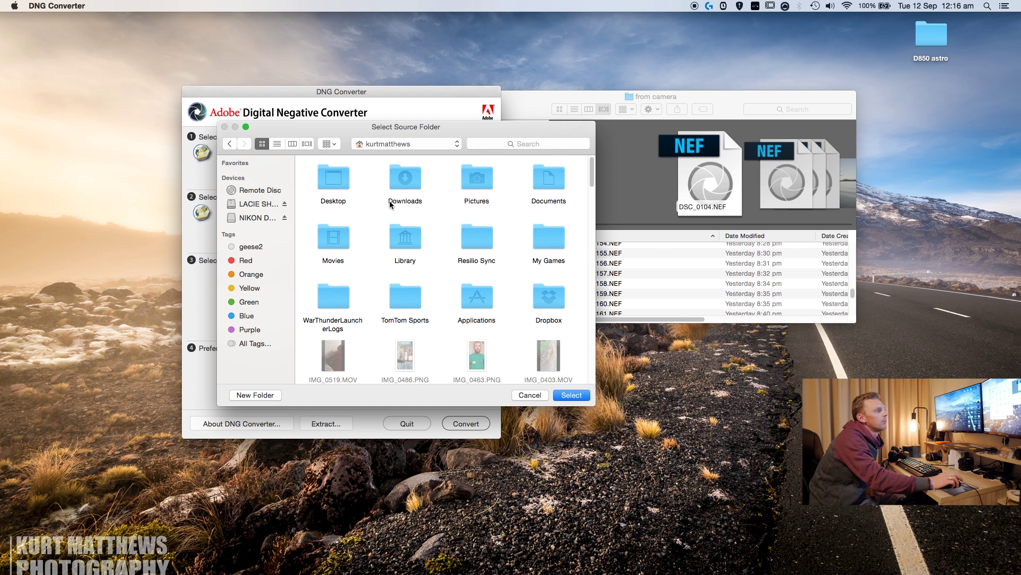
double_click(334, 177)
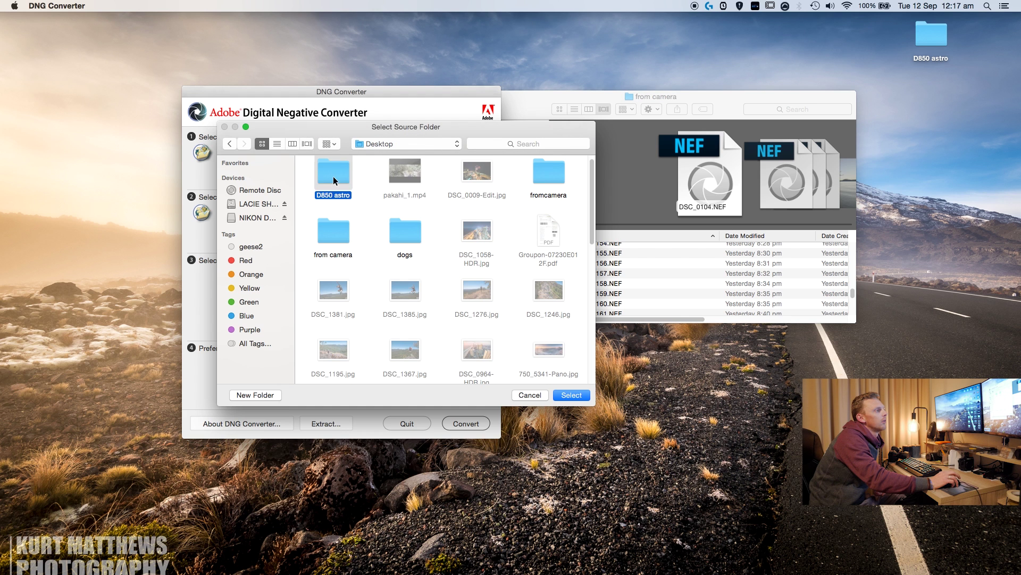
double_click(333, 178)
double_click(337, 181)
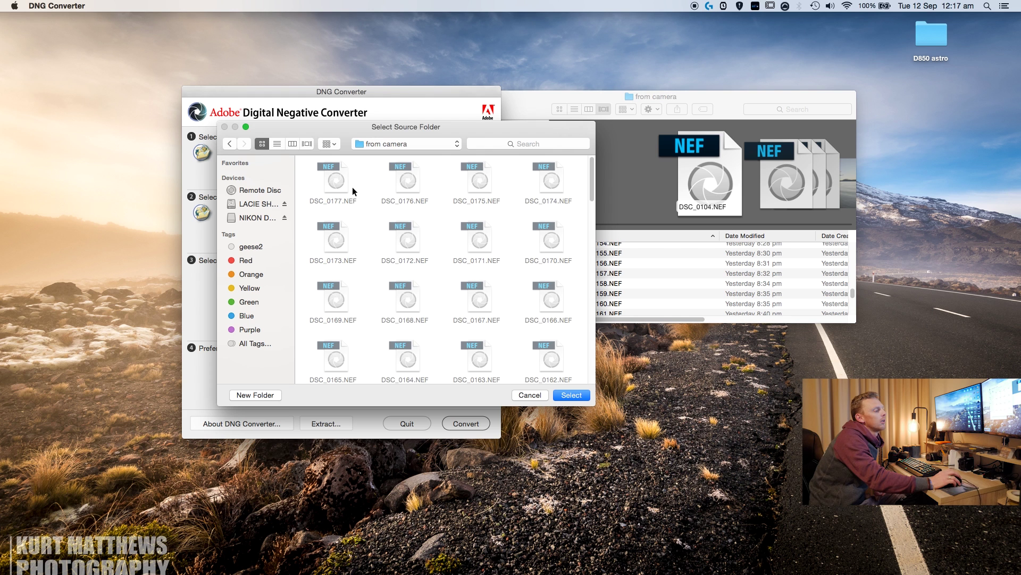
left_click(568, 398)
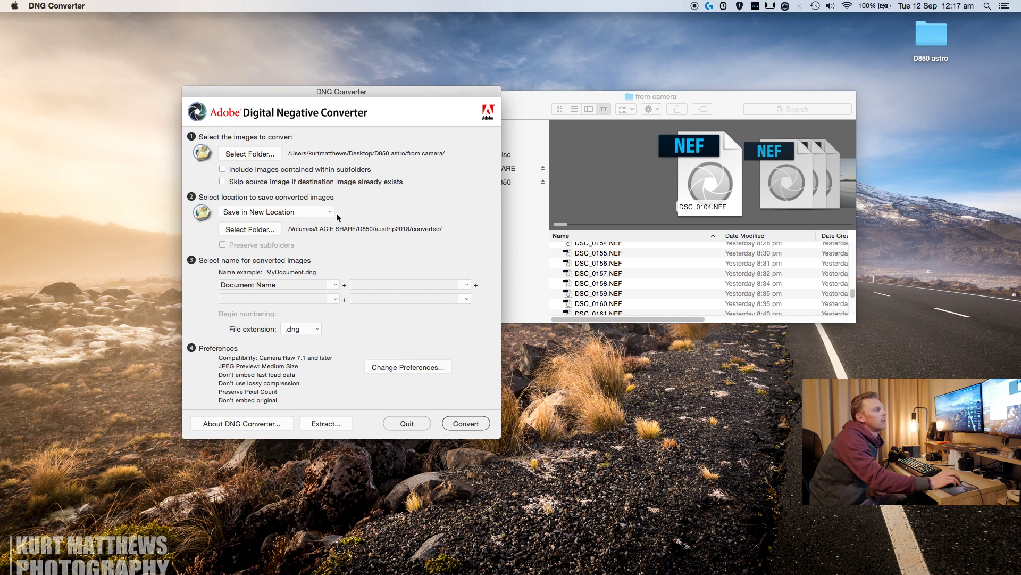
Set the save location to the Desktop > D850 astro > converted folder
left_click(250, 230)
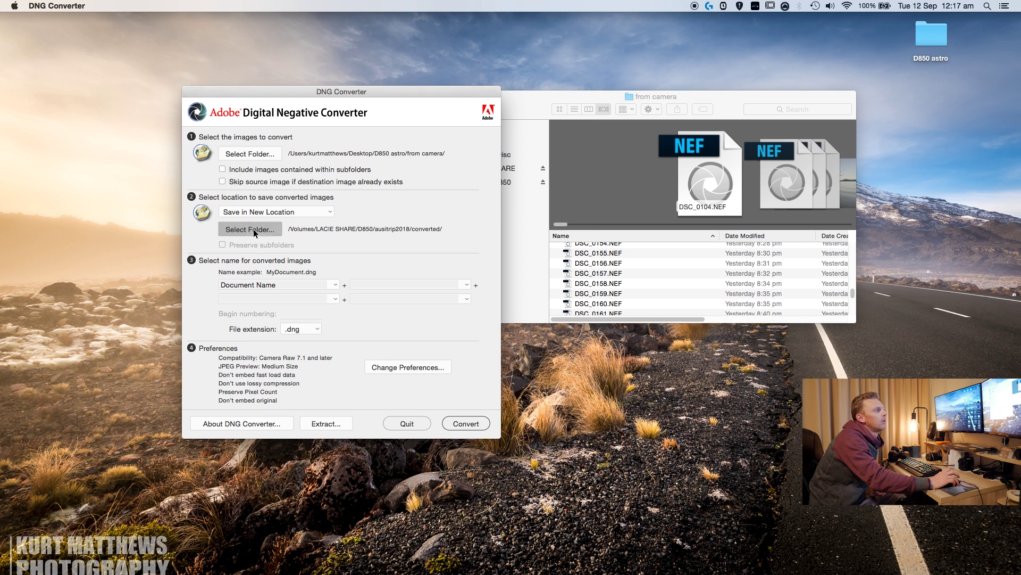
left_click(416, 145)
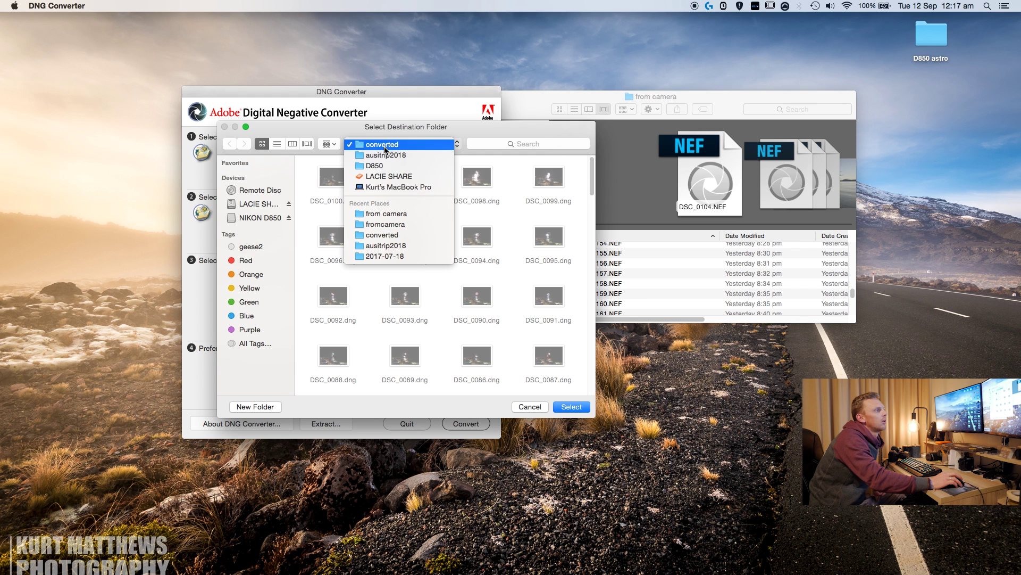
left_click(388, 235)
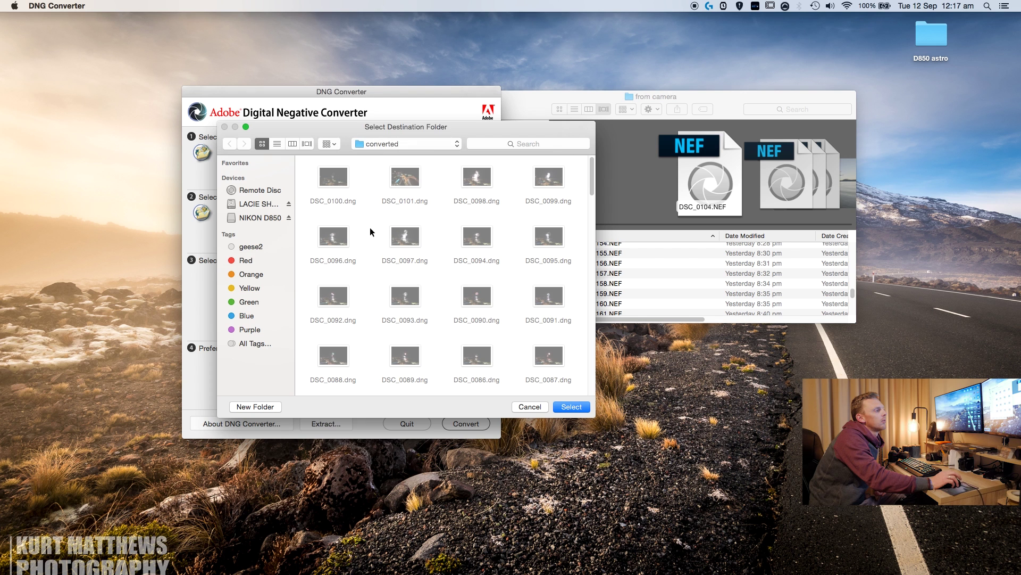
left_click(394, 151)
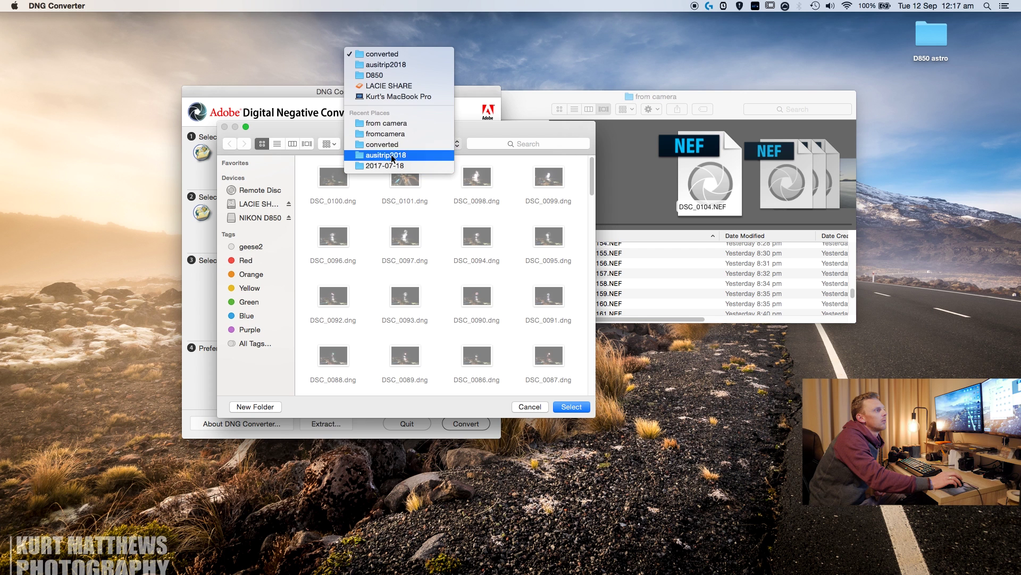
left_click(381, 76)
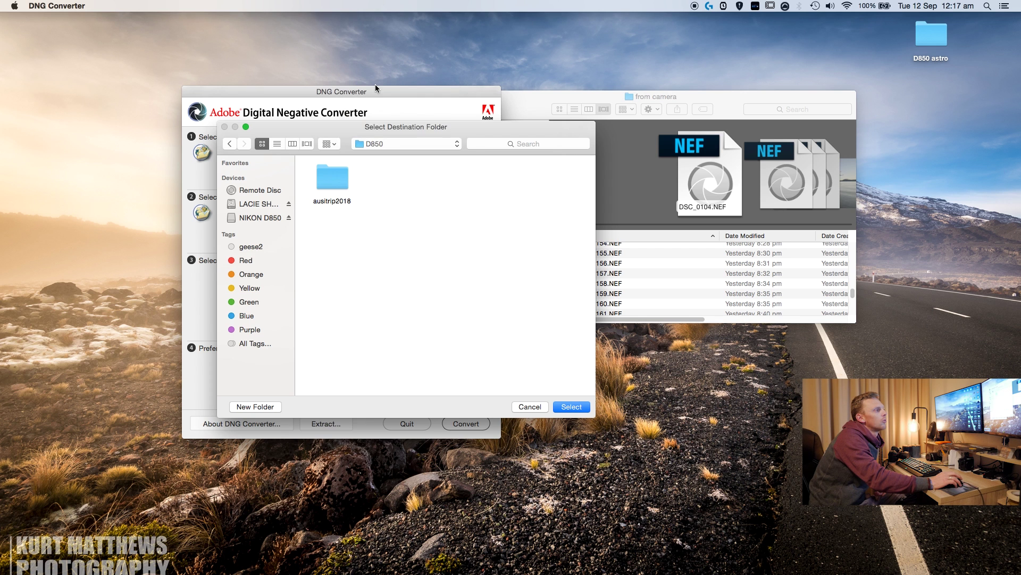
left_click(394, 142)
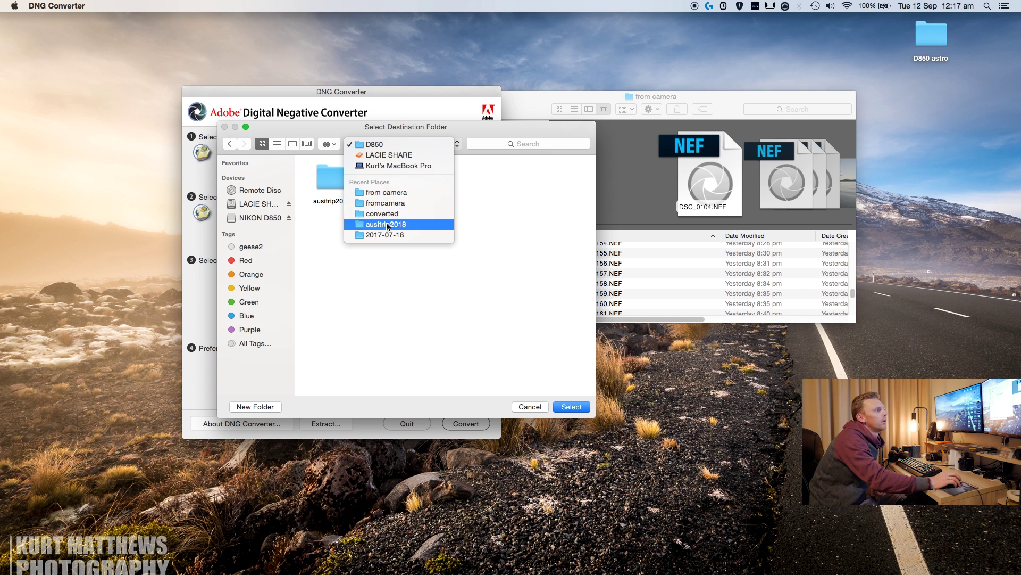
left_click(394, 160)
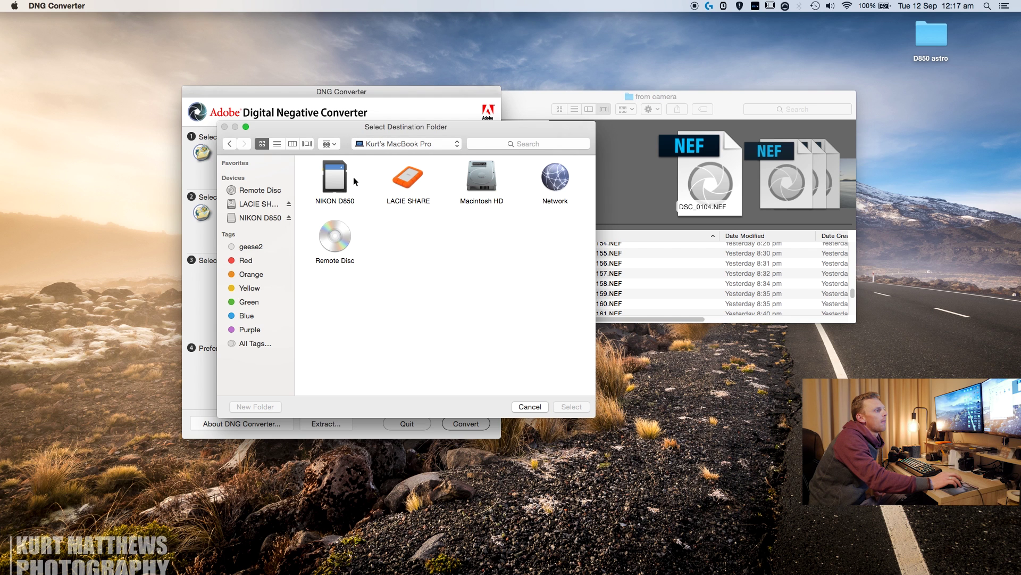
double_click(482, 178)
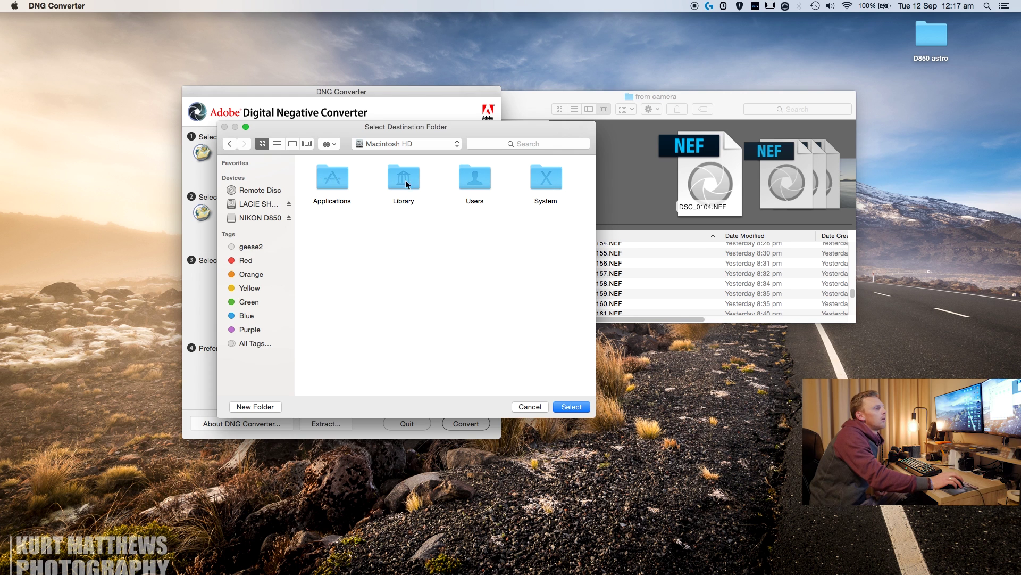
double_click(476, 180)
double_click(334, 181)
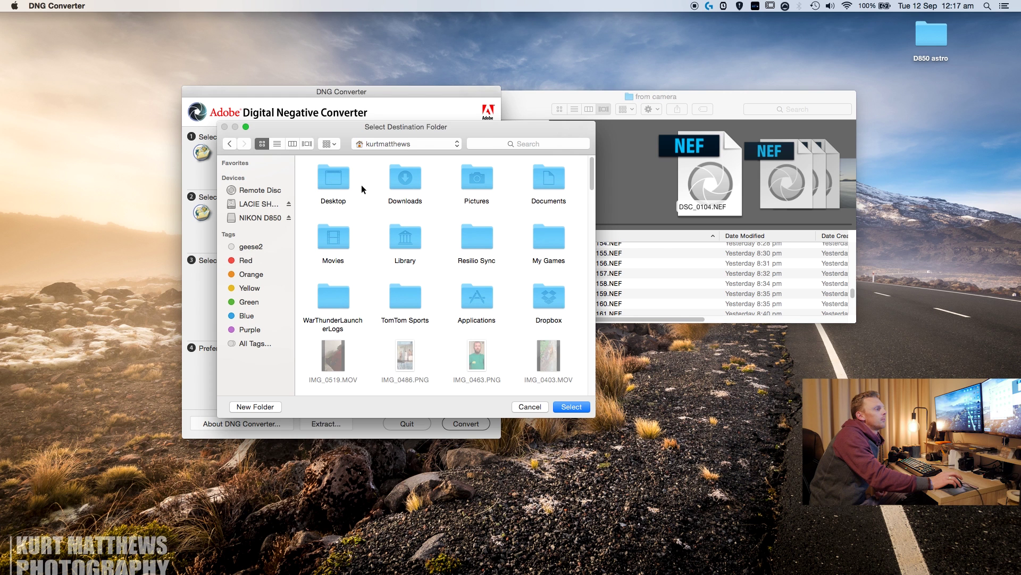
left_click(334, 184)
double_click(335, 184)
double_click(330, 179)
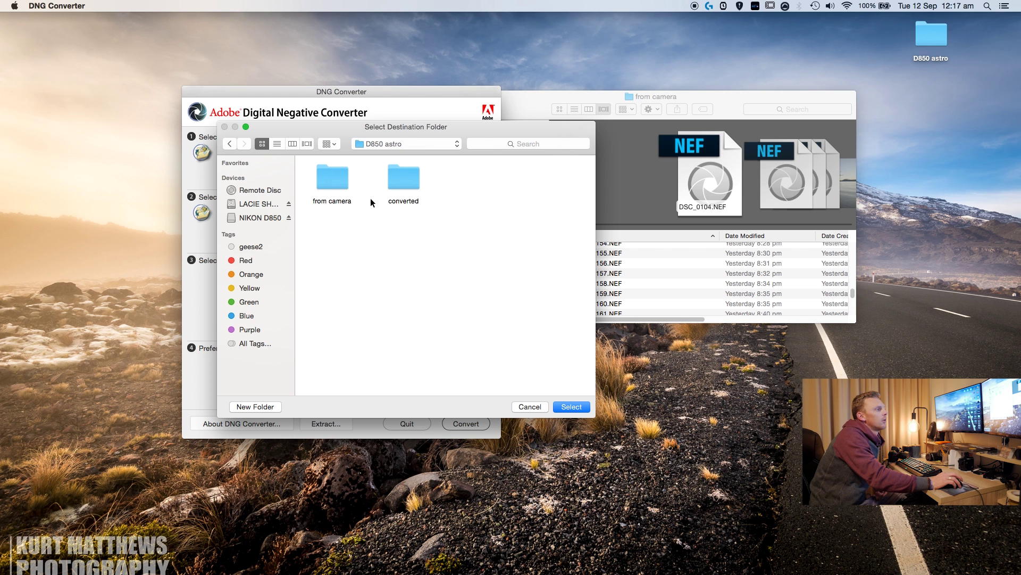
double_click(408, 179)
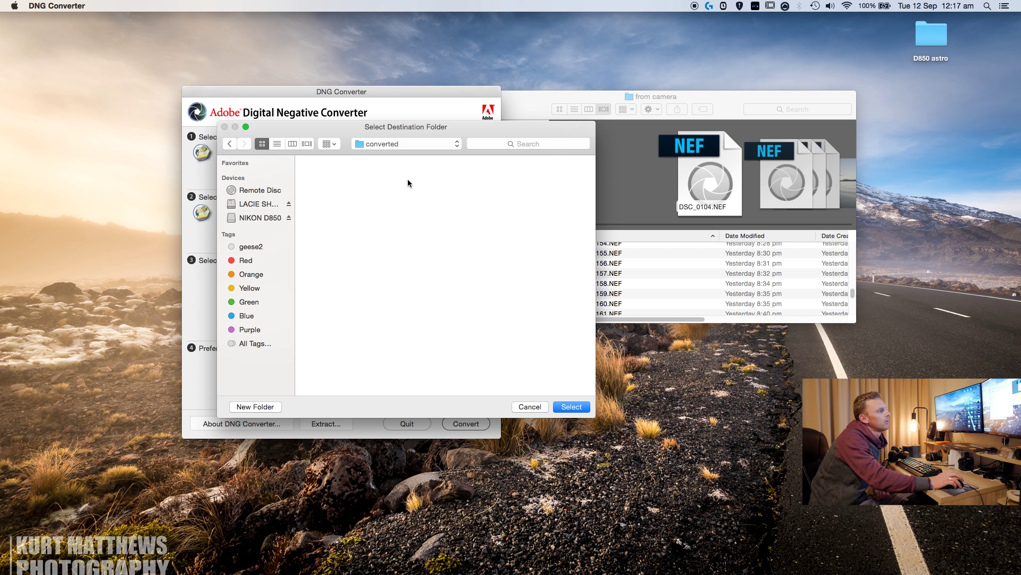
left_click(576, 407)
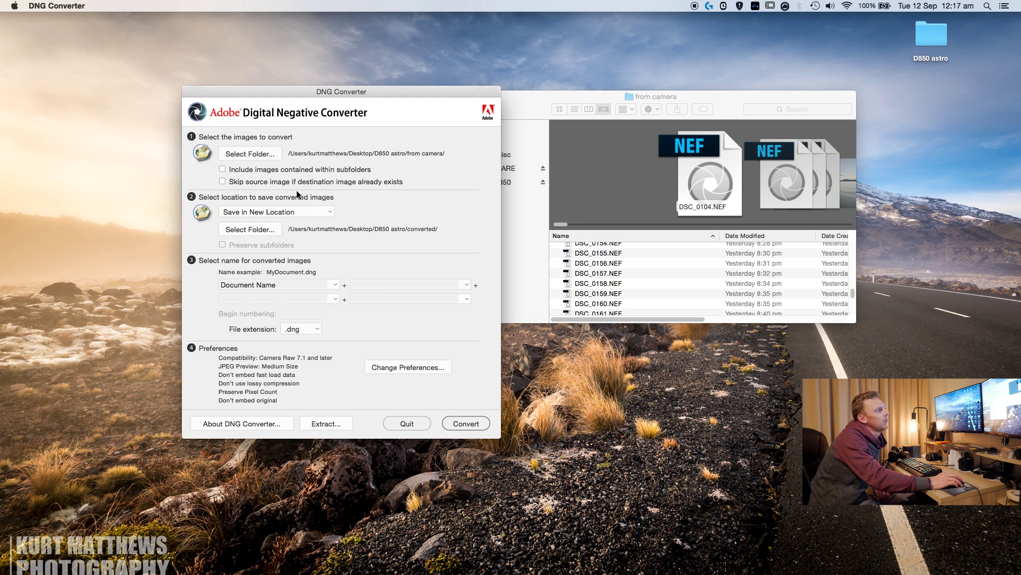
Keep 'Document Name' as the output file naming and start the NEF-to-DNG conversion
left_click(544, 100)
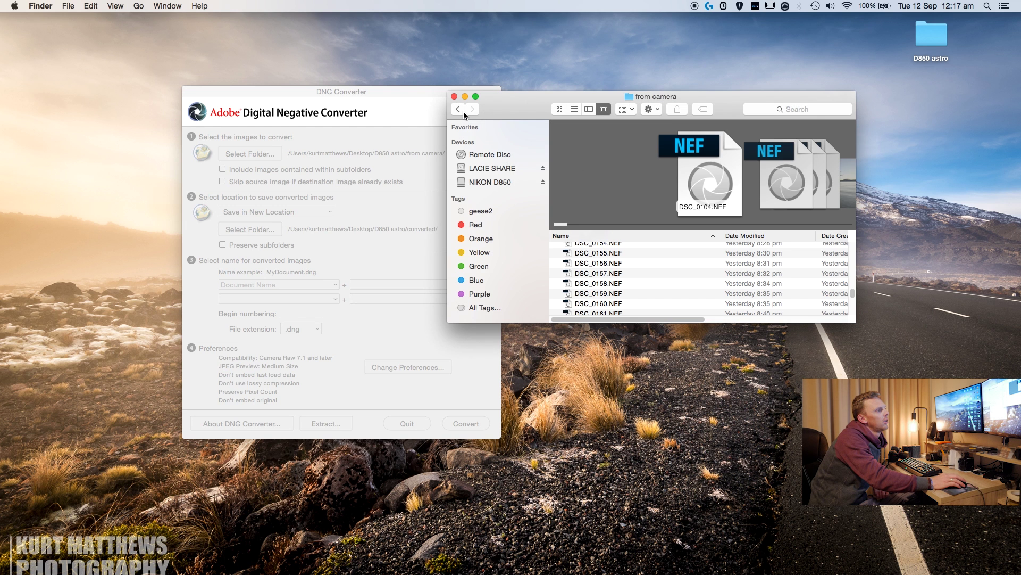
left_click(462, 109)
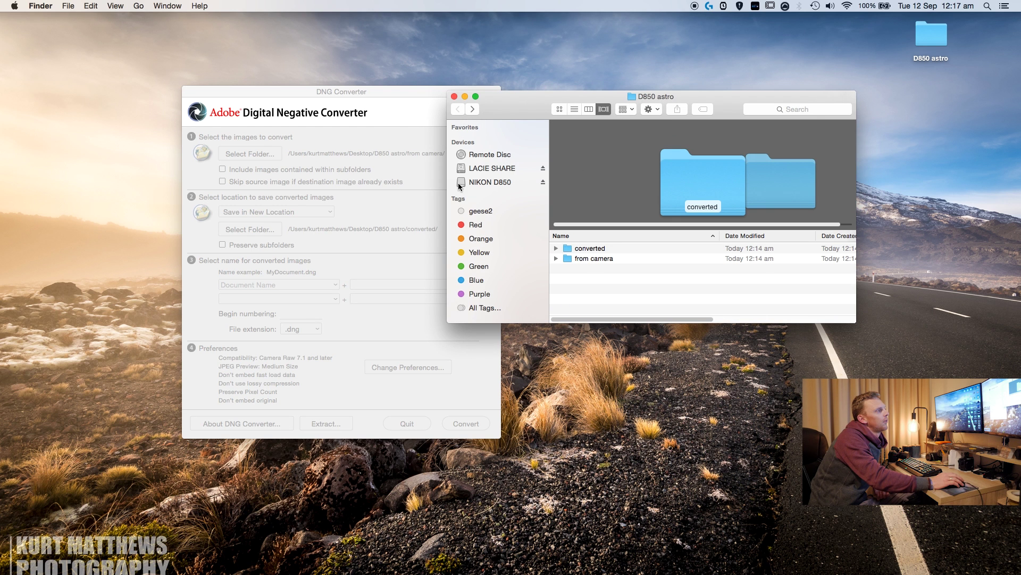
left_click(382, 97)
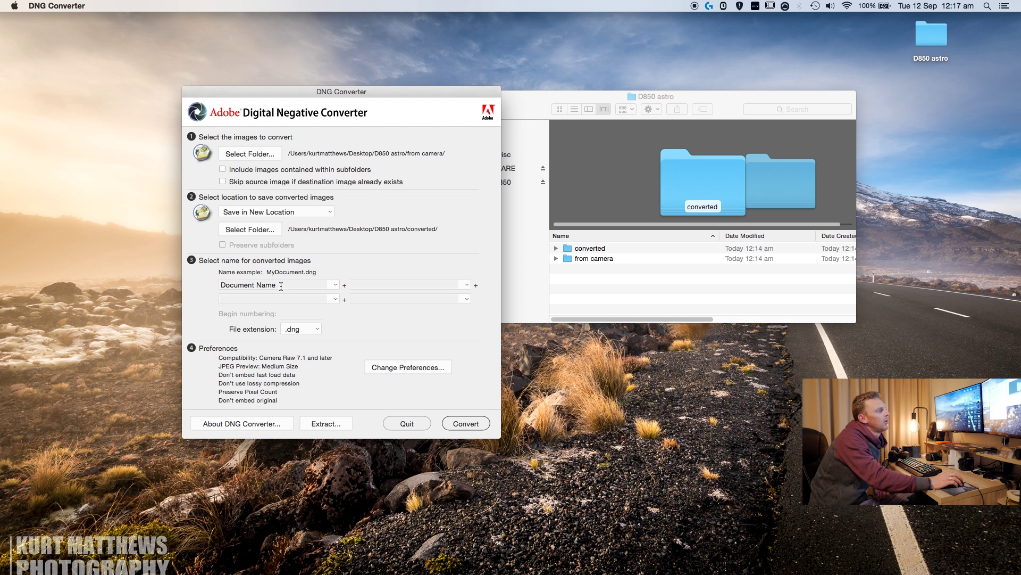
left_click(334, 286)
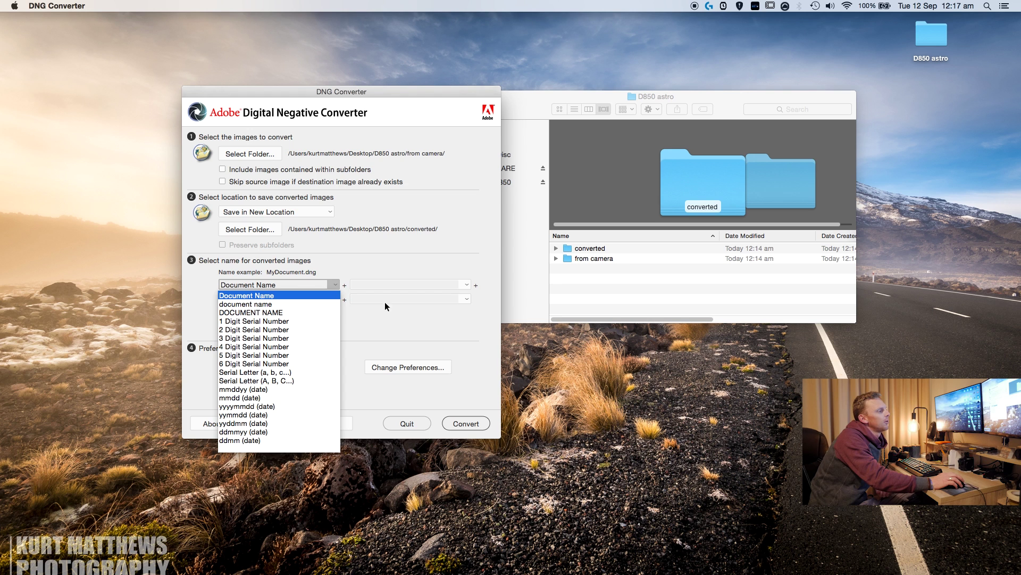
left_click(383, 327)
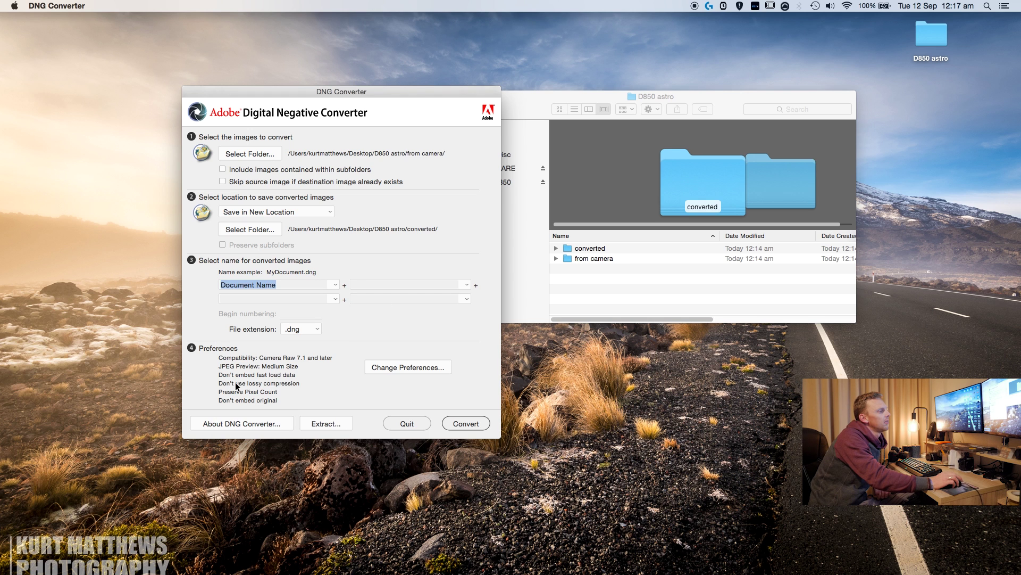
left_click(467, 424)
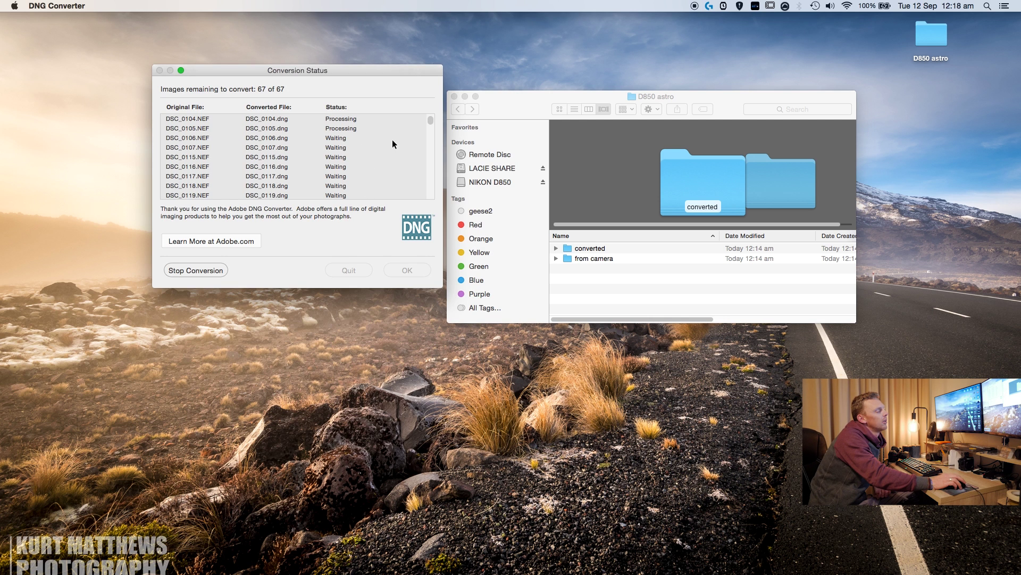
Scroll the Conversion Status list while all 67 NEF images convert to DNG
scroll(427, 123, "down", 10)
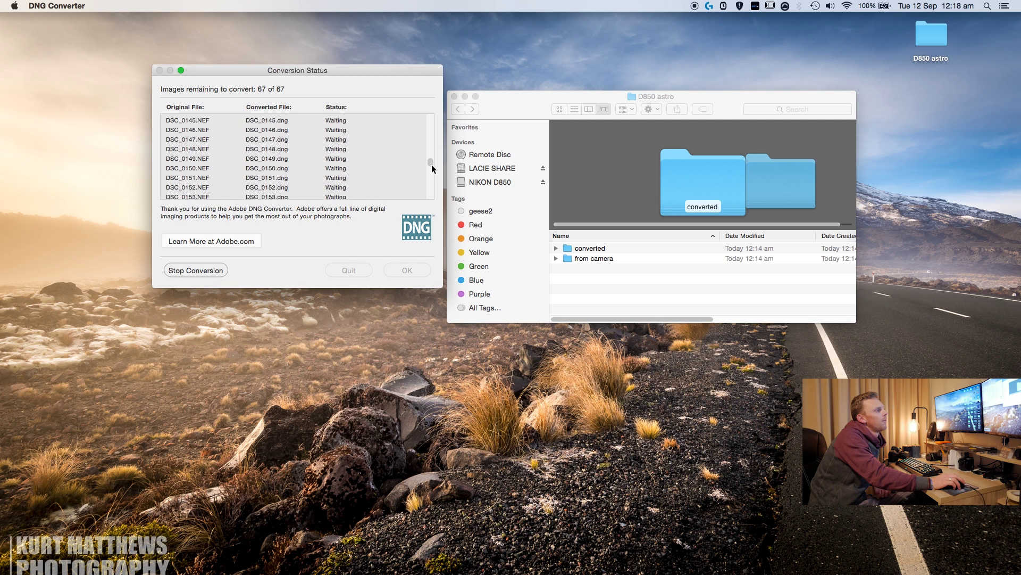
scroll(434, 160, "up", 10)
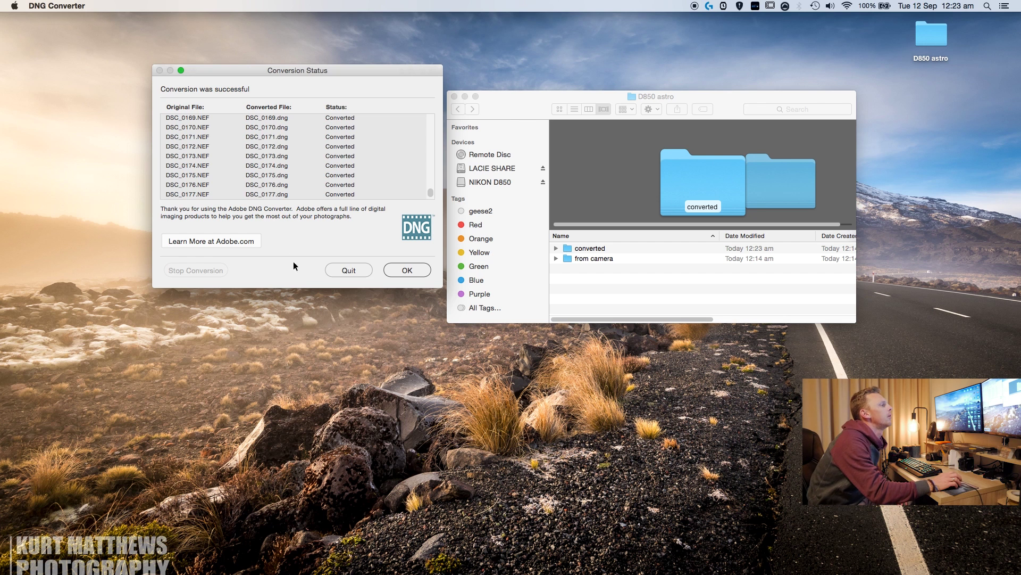
Dismiss the conversion report, quit DNG Converter, close the D850 astro window, and launch Lightroom
left_click(402, 271)
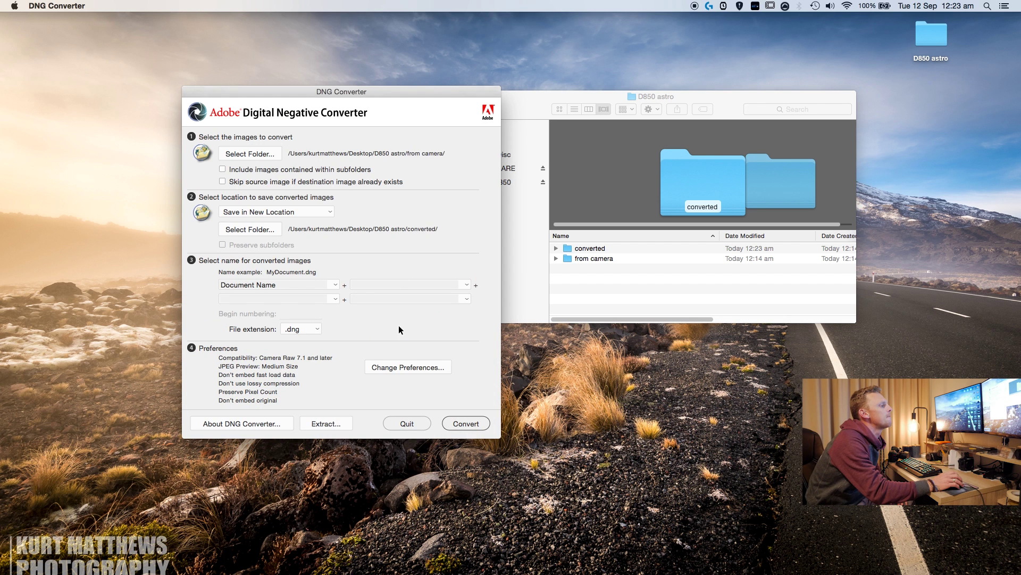
left_click(408, 423)
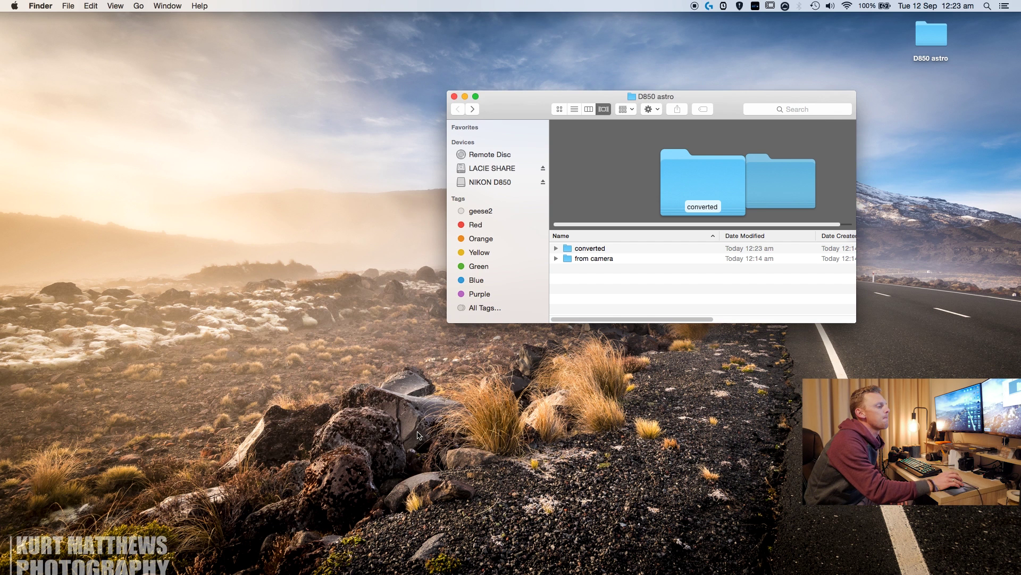
left_click(454, 97)
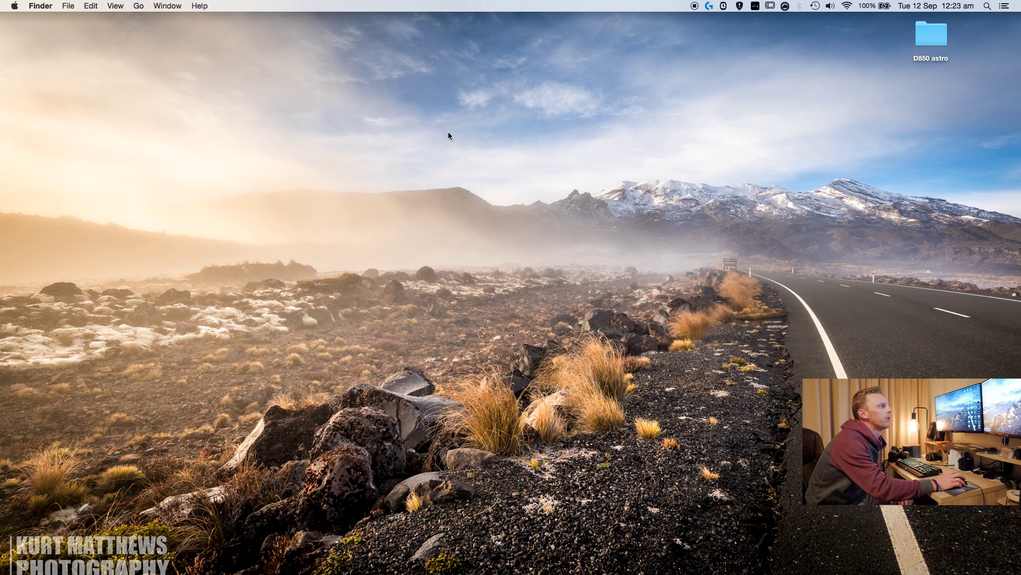
left_click(705, 557)
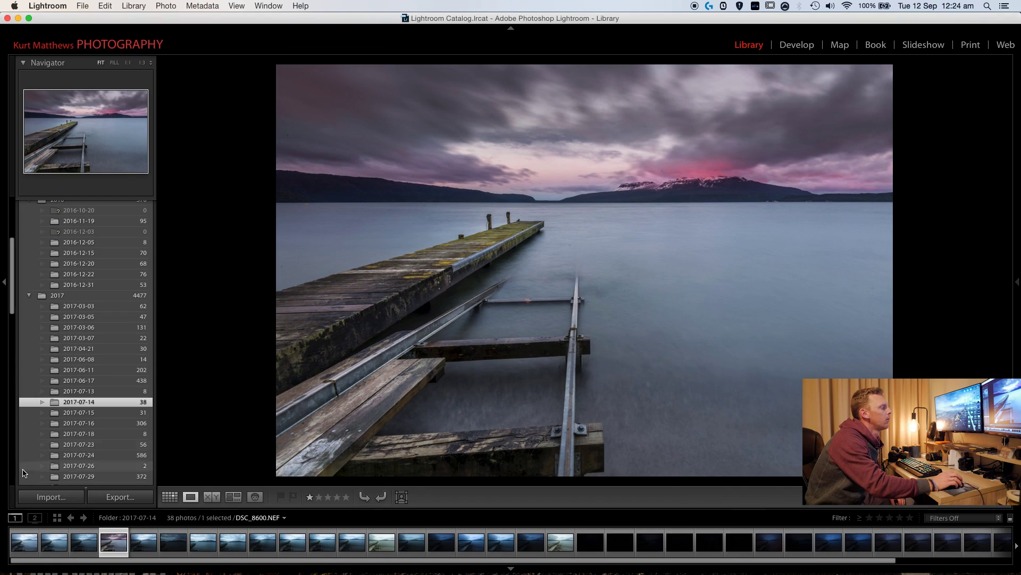
In Lightroom's import window, expand Macintosh HD > Users > home > Desktop > D850 astro
left_click(51, 496)
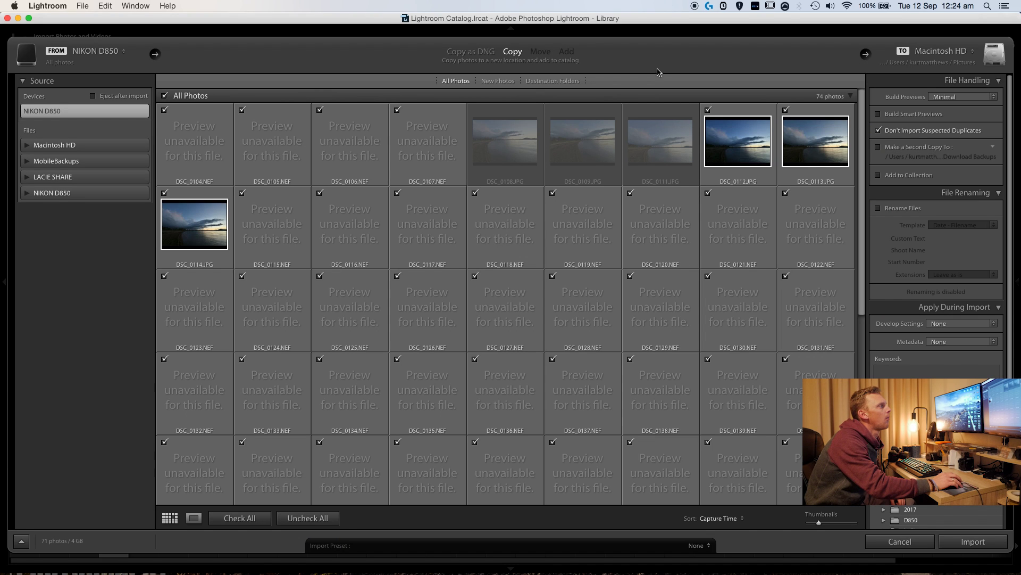
left_click(31, 146)
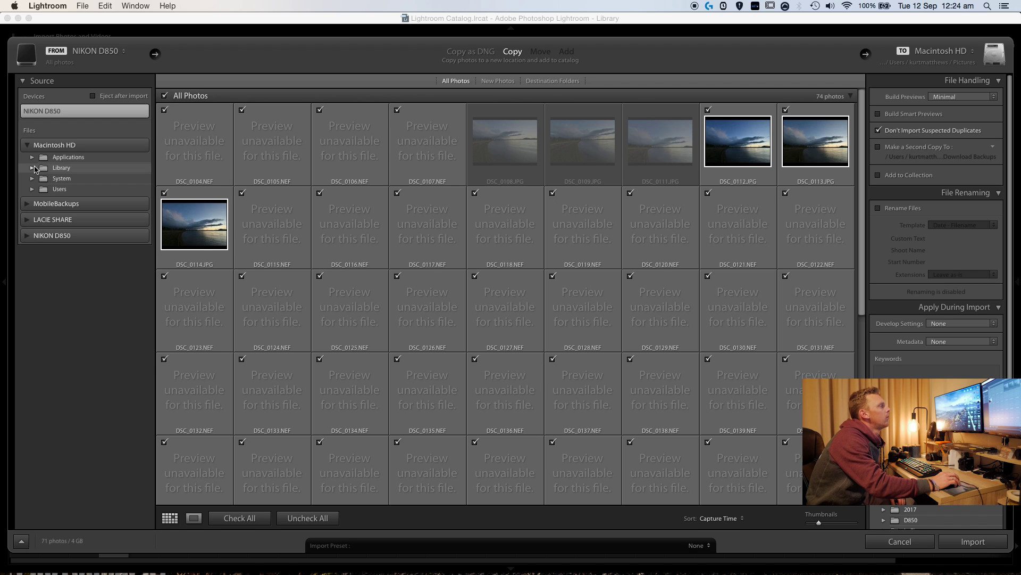
left_click(32, 189)
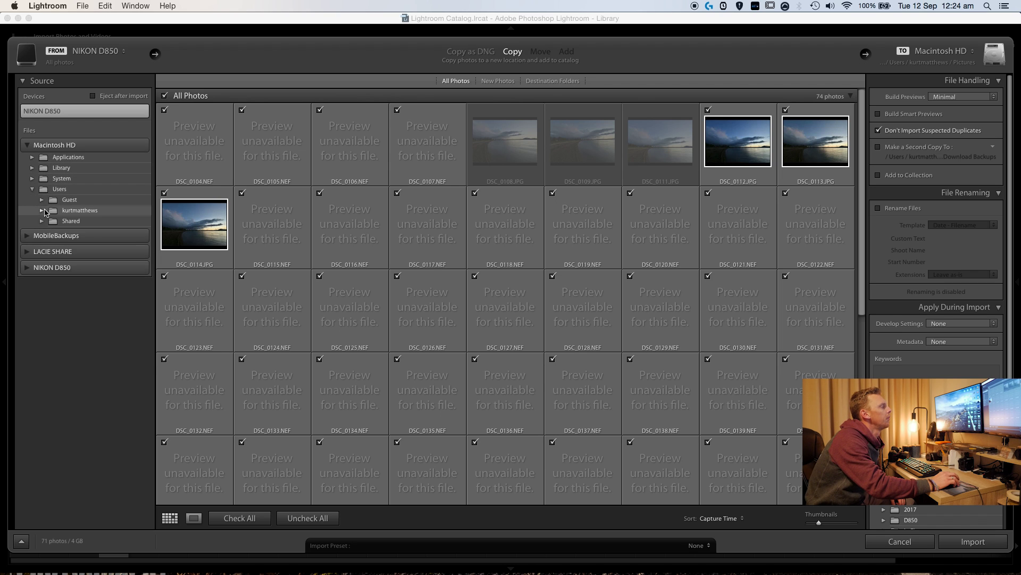
left_click(42, 210)
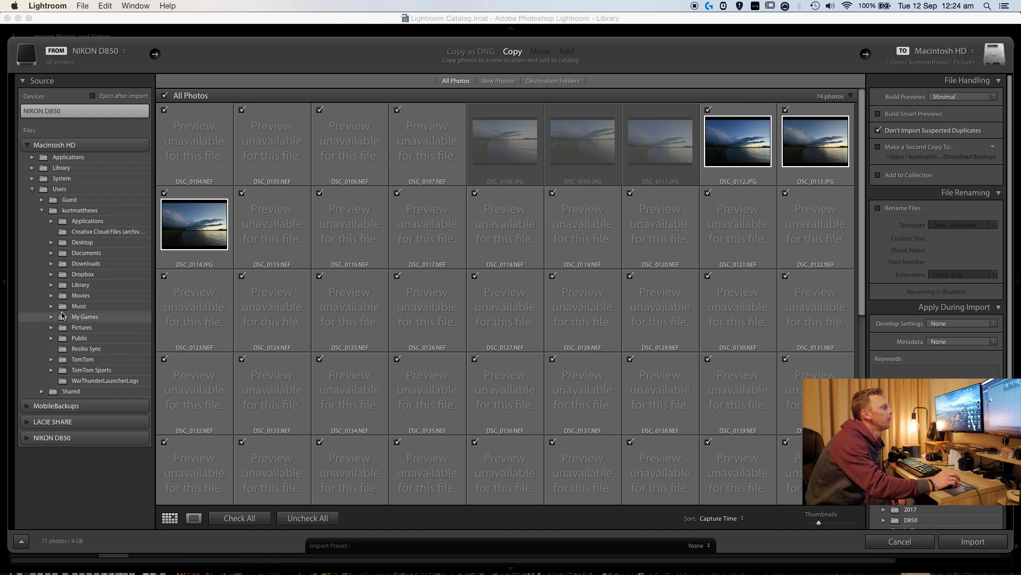
left_click(51, 242)
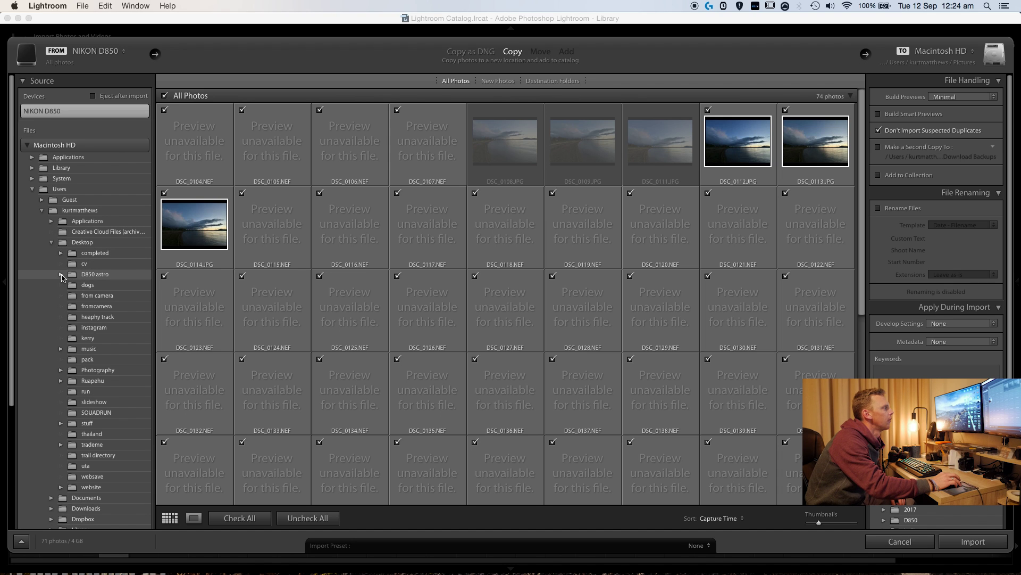
left_click(61, 275)
Pick the 'converted' folder as source, review the thumbnails, and import all 67 DNGs
left_click(107, 285)
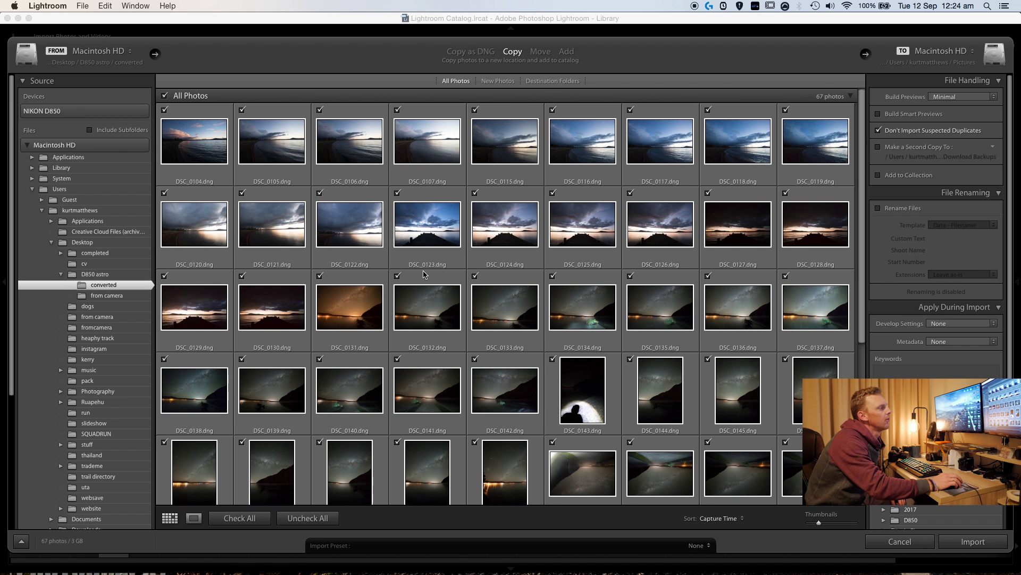
scroll(415, 276, "down", 3)
scroll(357, 287, "down", 5)
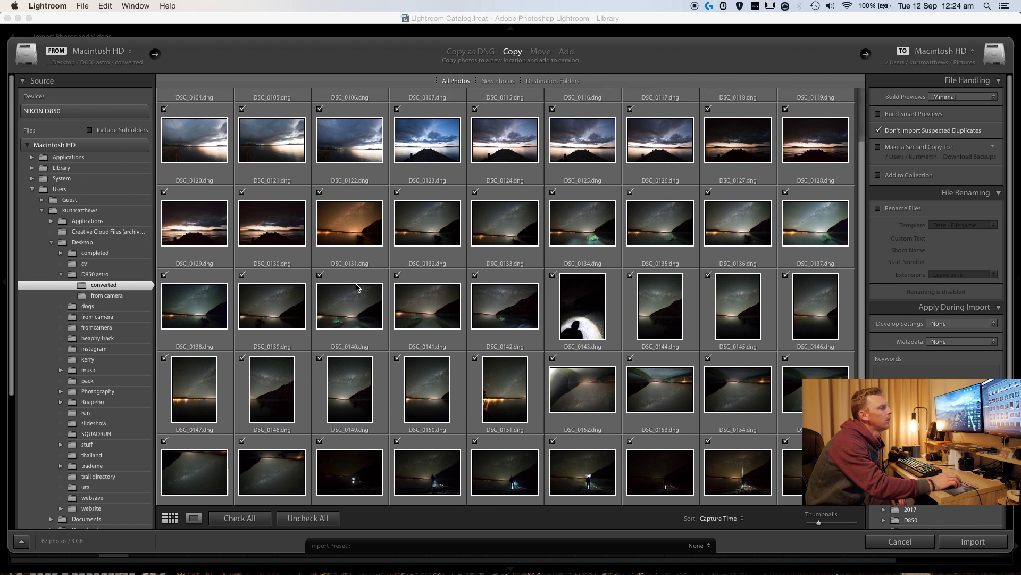
scroll(366, 288, "up", 8)
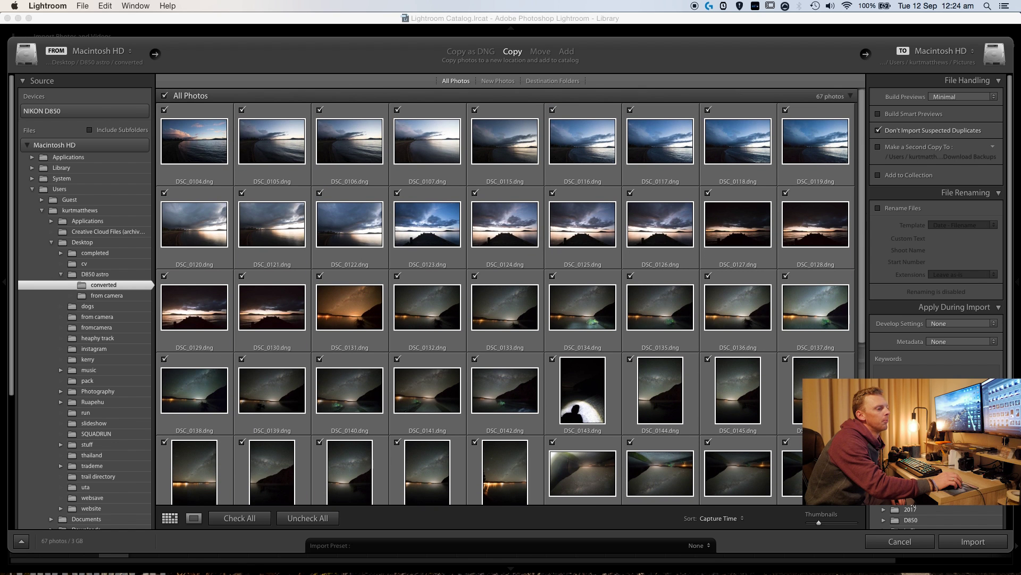
left_click(972, 543)
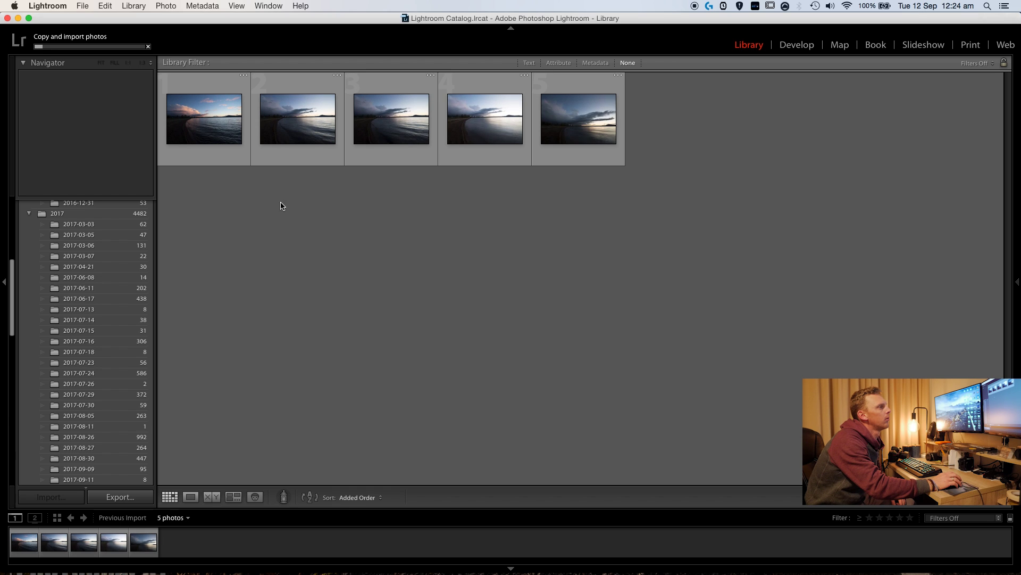
Develop the first lake photo with Highlights −72, Shadows +86, Whites +44, Blacks −33
left_click(202, 119)
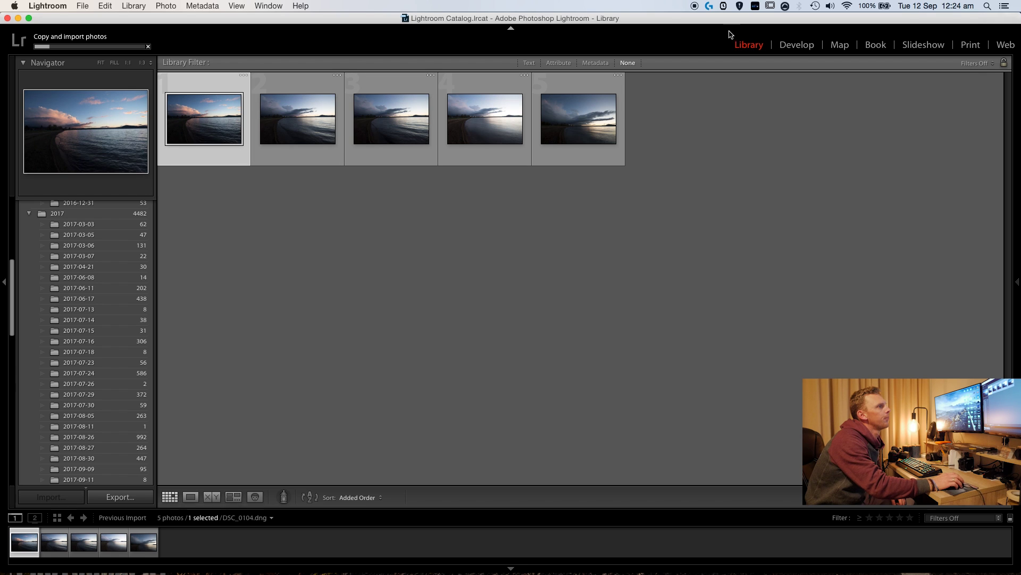
left_click(802, 45)
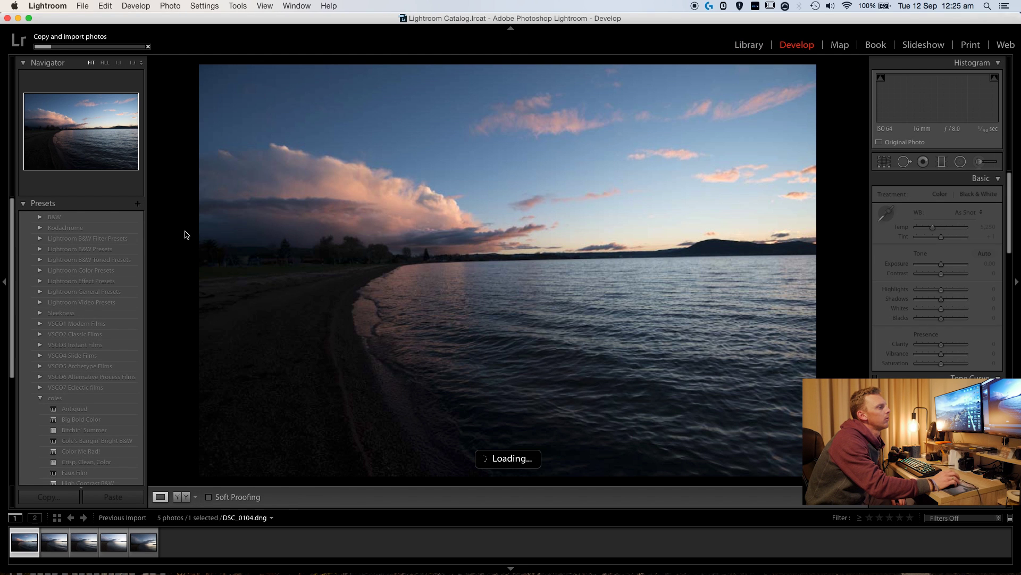
left_click_drag(941, 289, 934, 319)
left_click(961, 299)
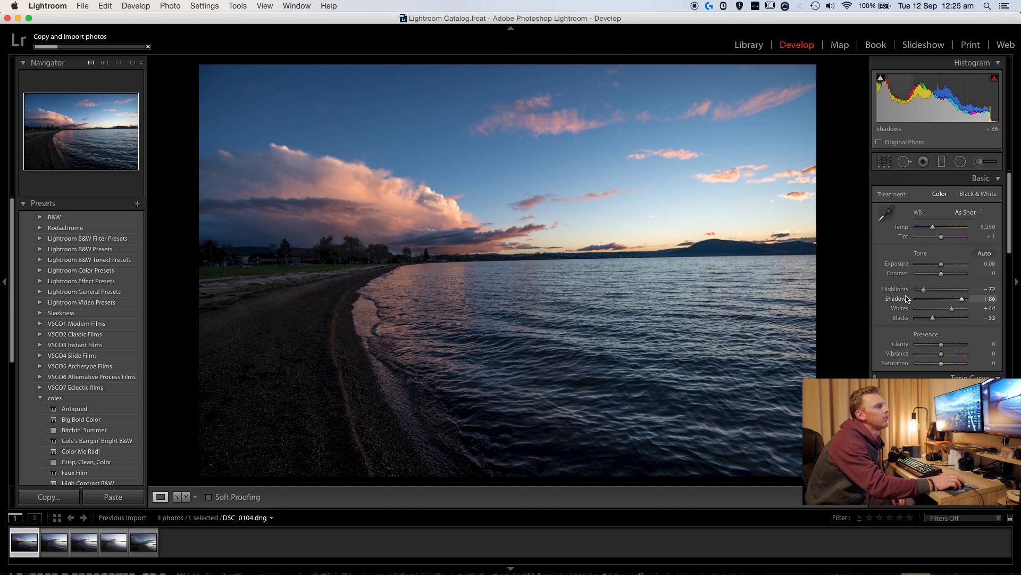
left_click(756, 47)
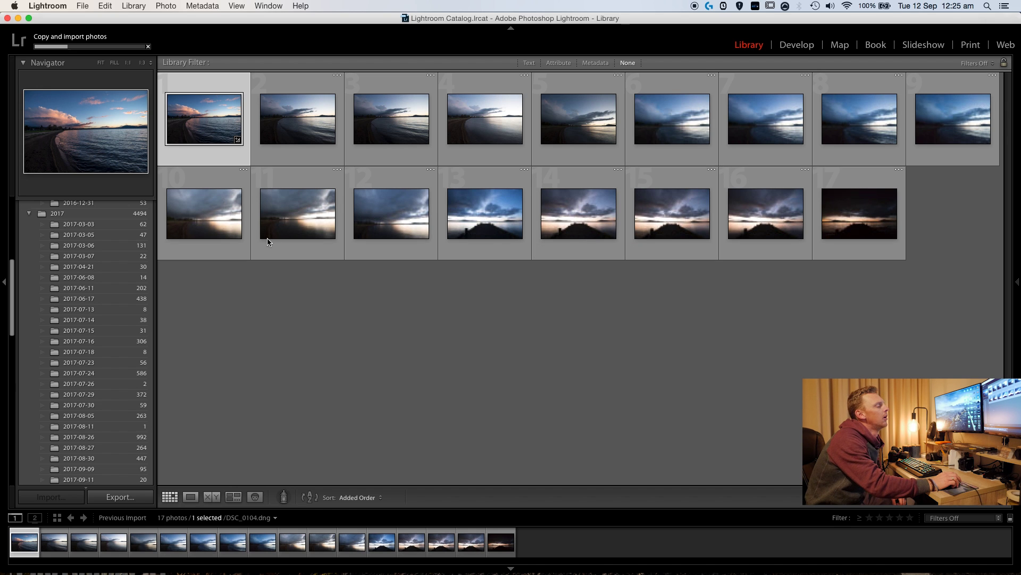
left_click(797, 45)
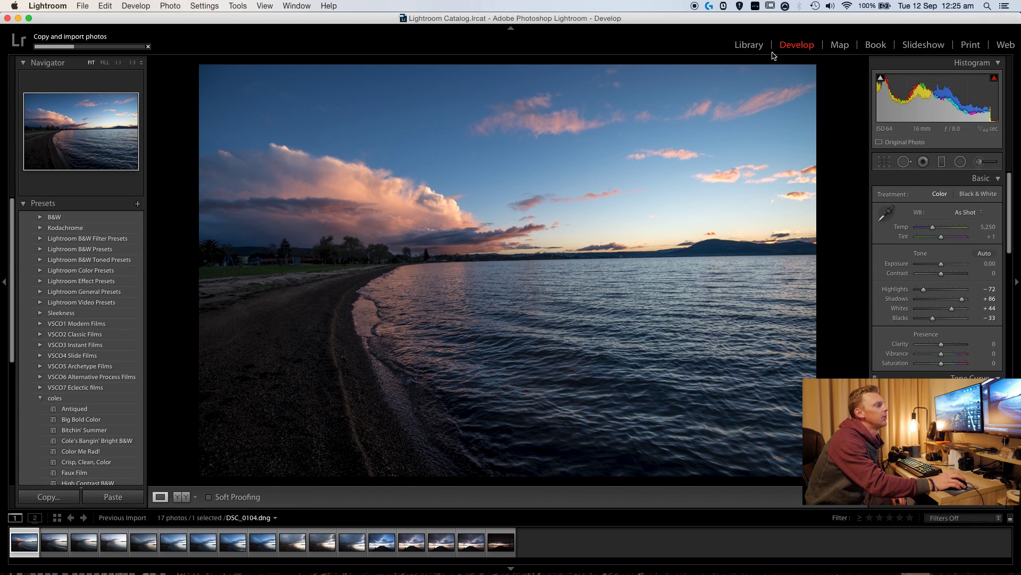
Return to the Library grid, clear the selection, and scroll through the imported night-sky shots
key("g")
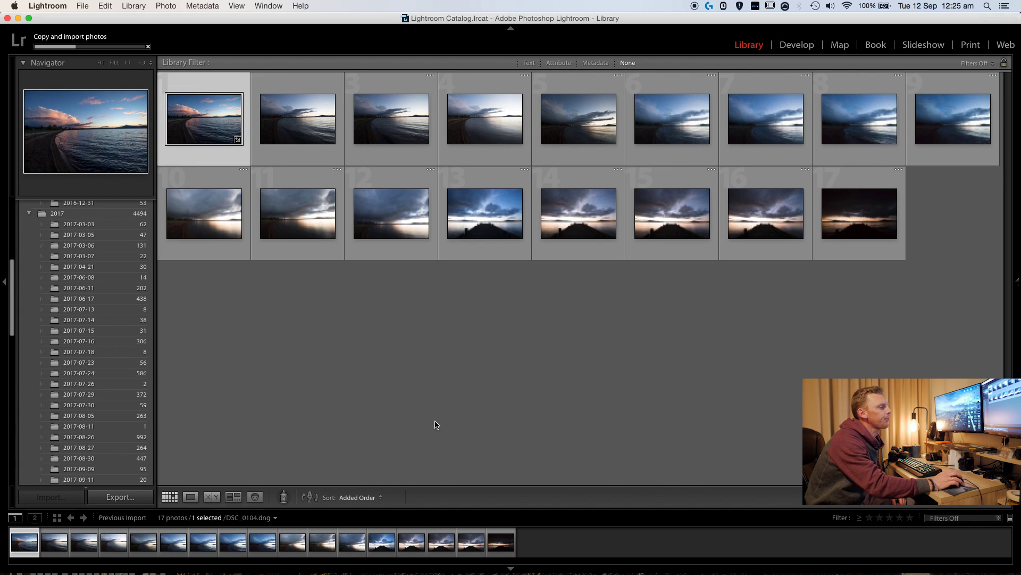
left_click(545, 548)
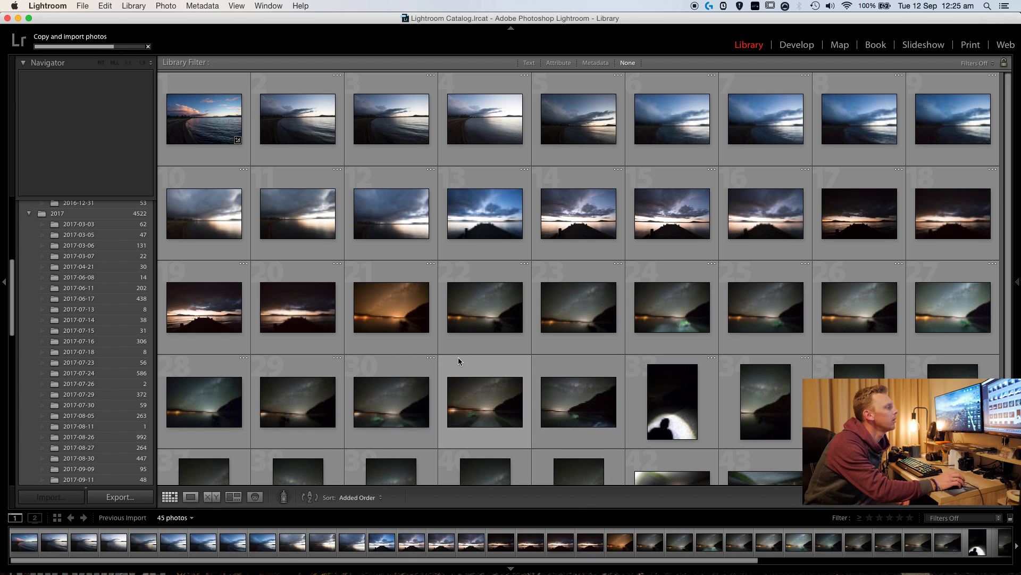
scroll(468, 359, "down", 2)
scroll(467, 361, "down", 1)
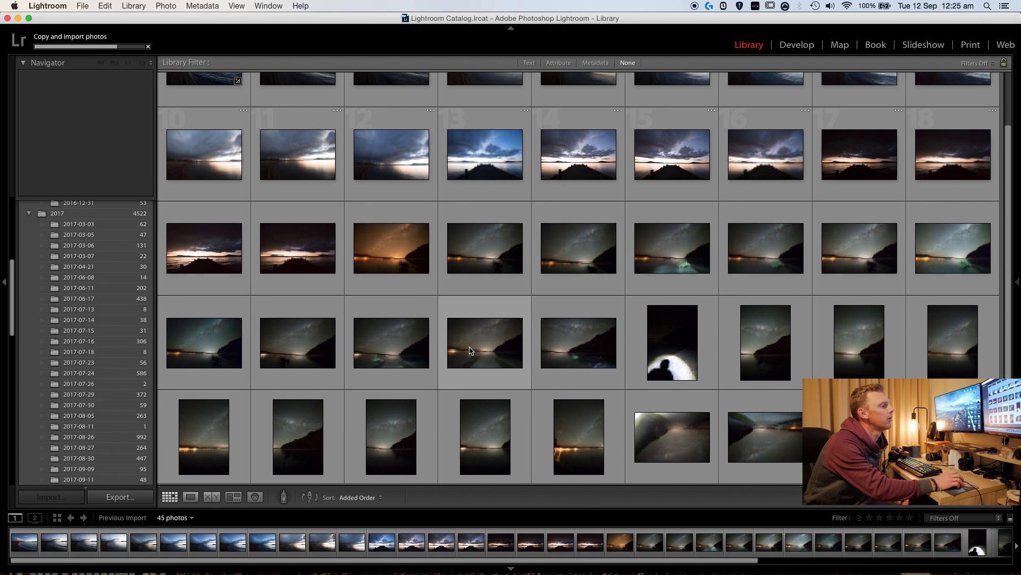